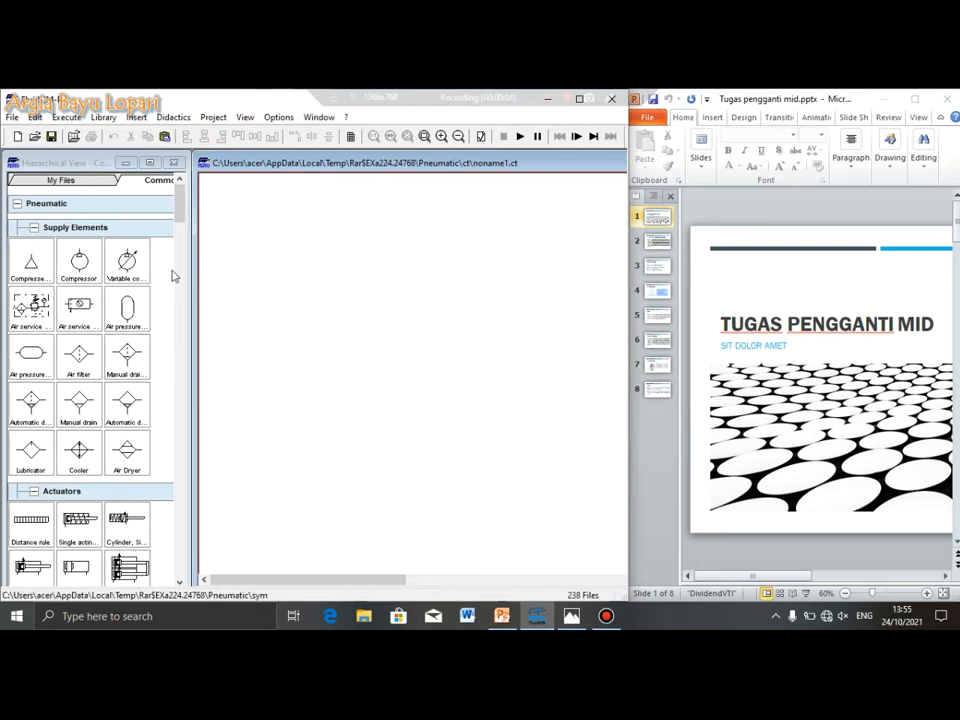
Bring up slide 2 on the drilling application beside FluidSIM's empty circuit window
{"action": "mouse_move", "coordinate": [180, 204]}
{"action": "left_mouse_down"}
{"action": "mouse_move", "coordinate": [189, 237]}
{"action": "mouse_move", "coordinate": [181, 190]}
{"action": "left_mouse_up"}
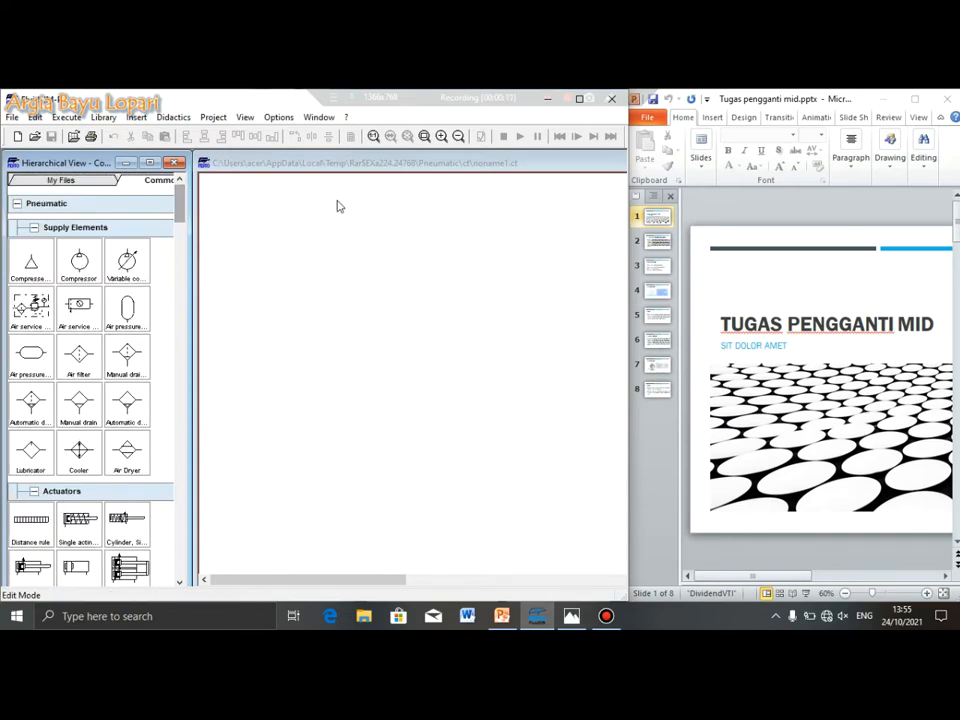
{"action": "left_click", "coordinate": [370, 164]}
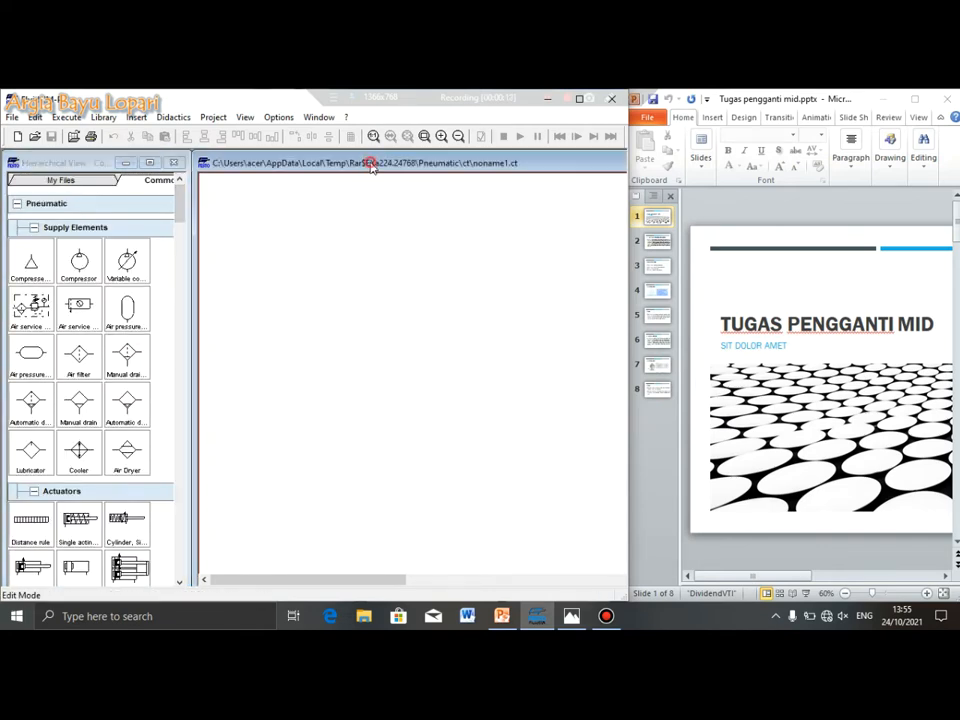
{"action": "left_click", "coordinate": [657, 244]}
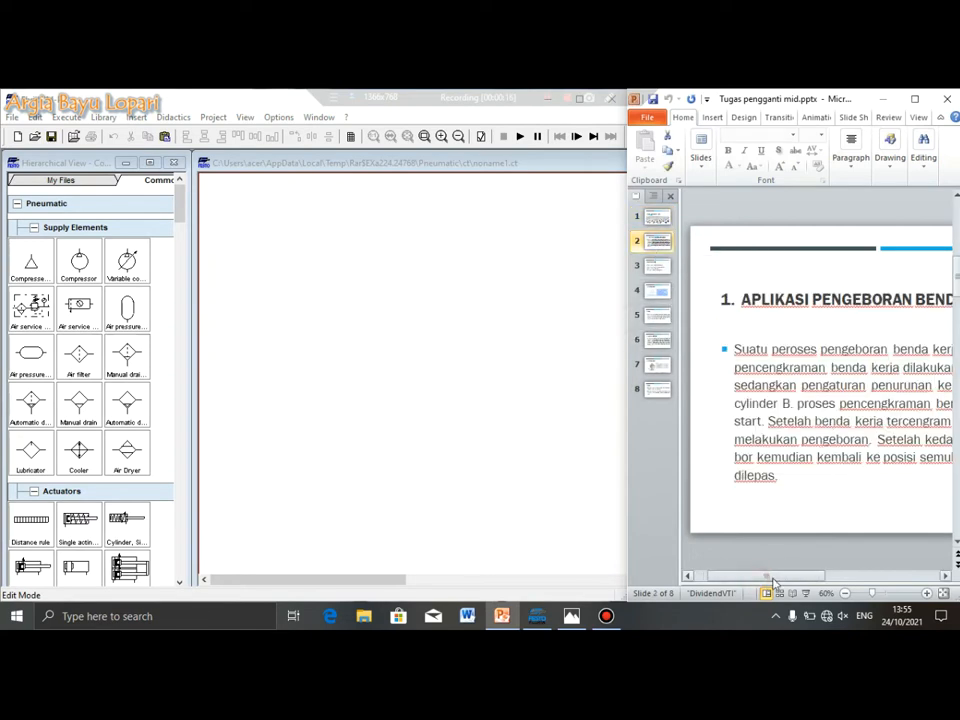
{"action": "left_click_drag", "start_coordinate": [765, 583], "coordinate": [783, 584]}
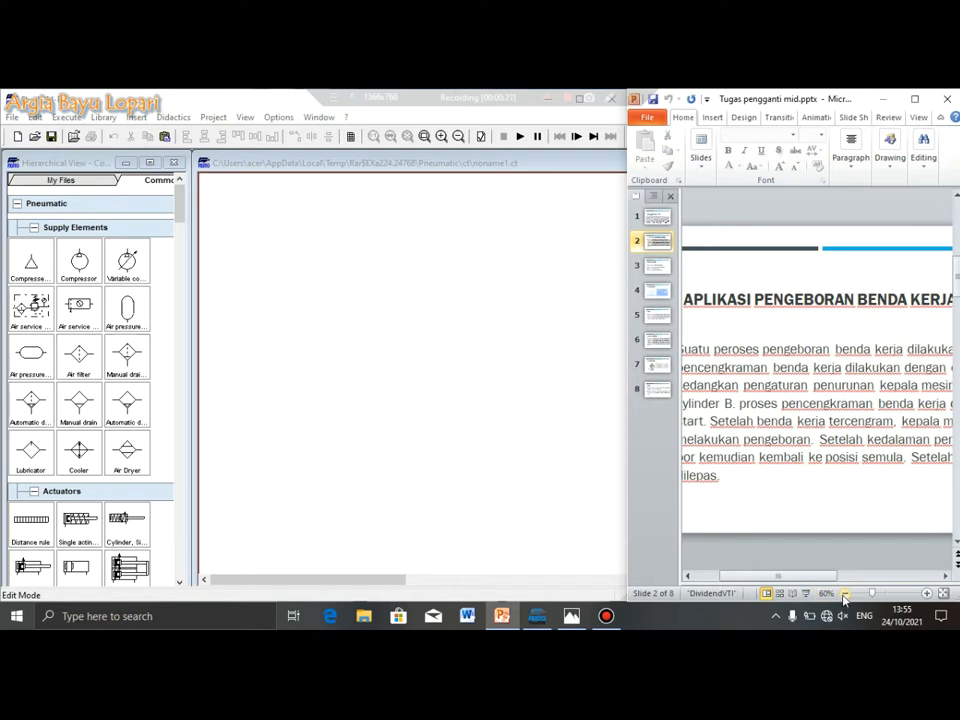
{"action": "scroll", "coordinate": [782, 582], "scroll_direction": "down", "scroll_amount": 1}
{"action": "left_click_drag", "start_coordinate": [782, 582], "coordinate": [765, 583]}
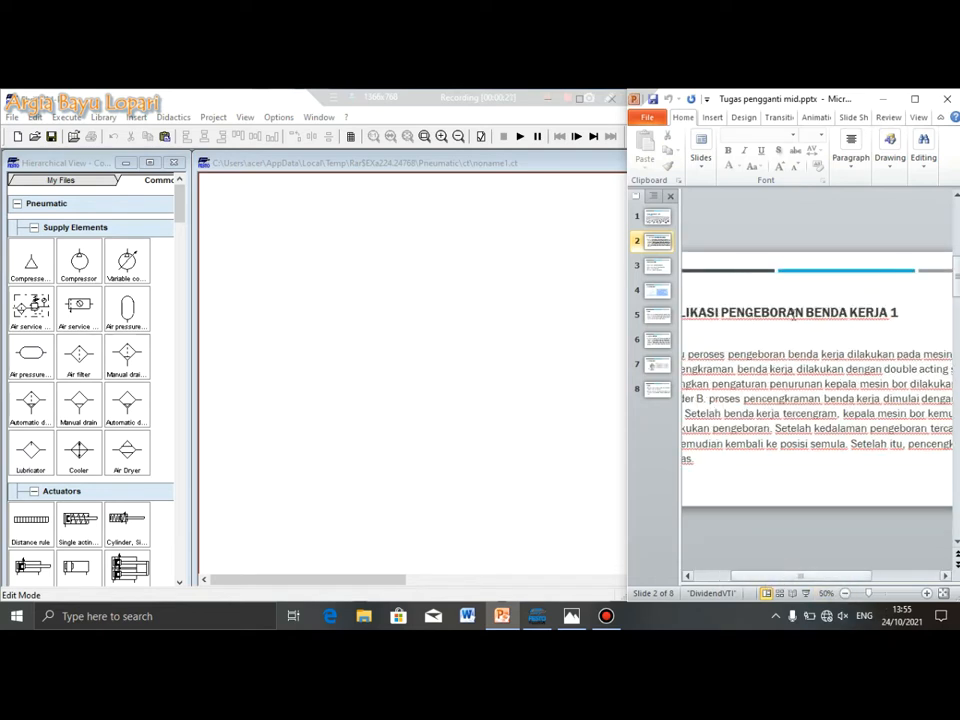
{"action": "left_click_drag", "start_coordinate": [773, 577], "coordinate": [758, 583]}
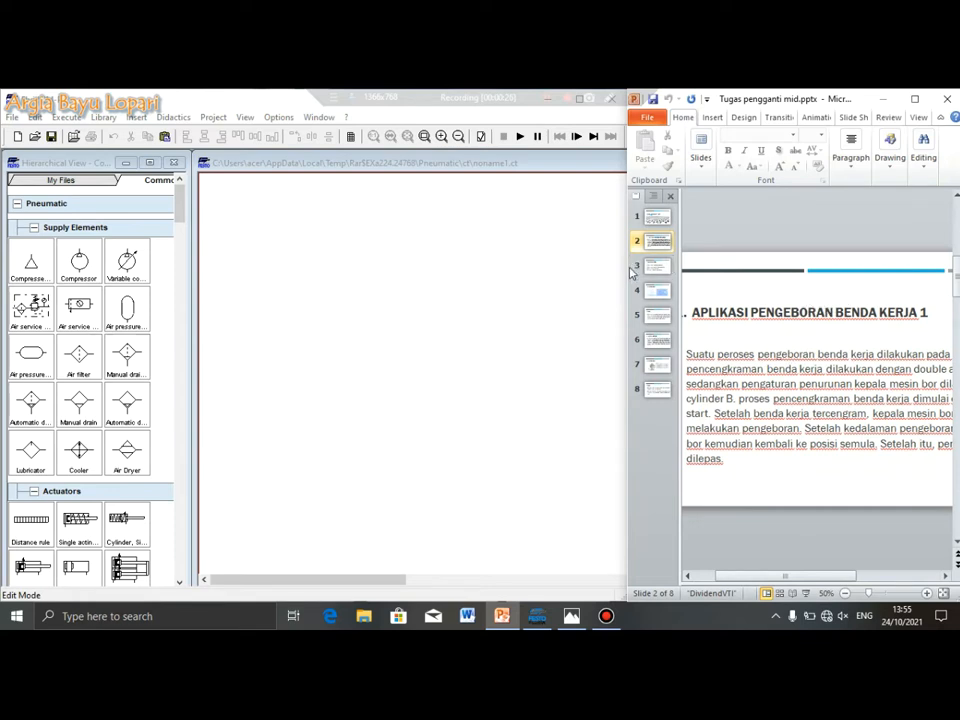
{"action": "left_click", "coordinate": [657, 316]}
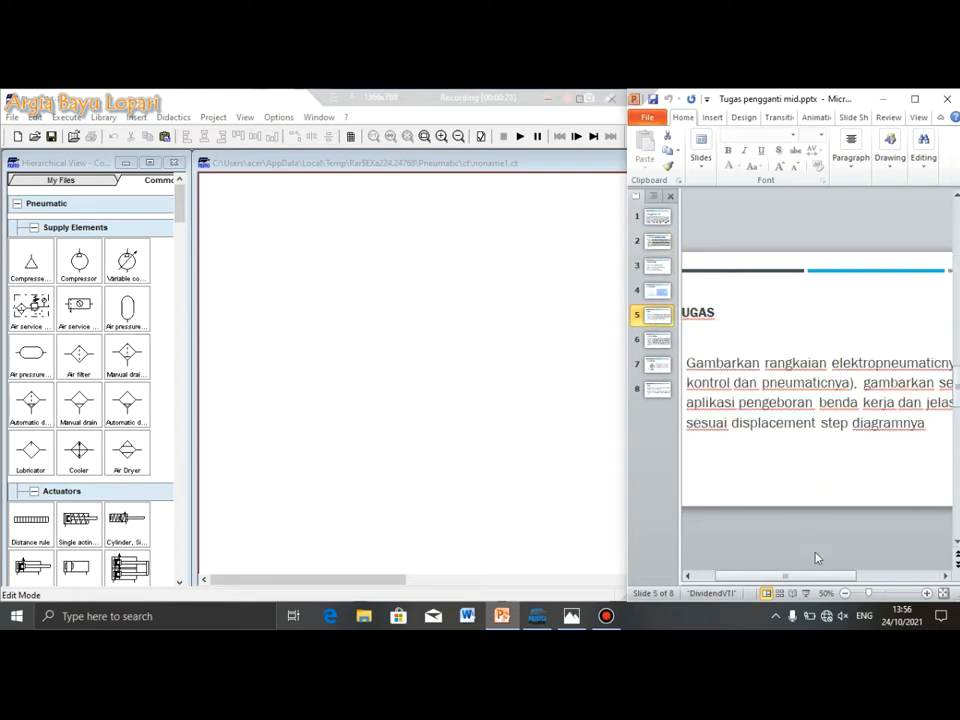
{"action": "left_click", "coordinate": [657, 340]}
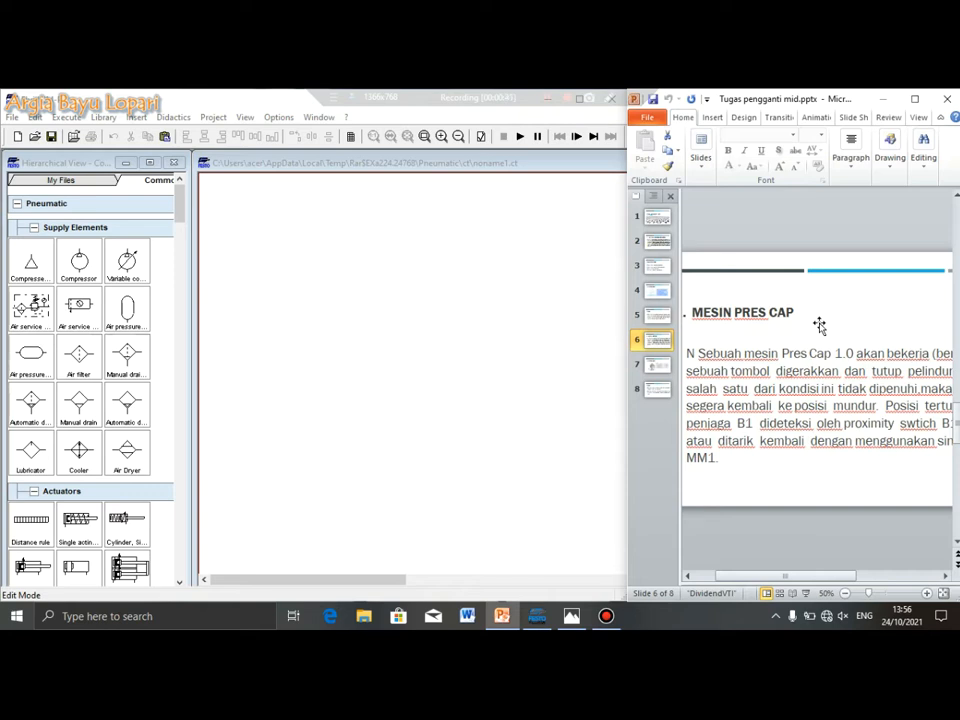
{"action": "left_click", "coordinate": [439, 378]}
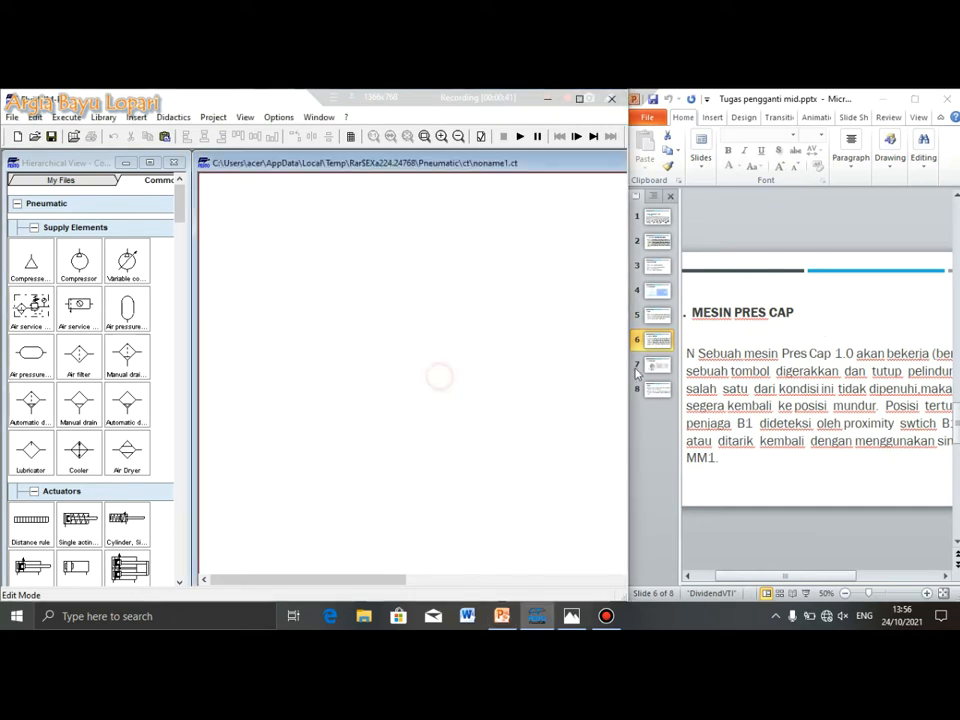
{"action": "left_click", "coordinate": [657, 315]}
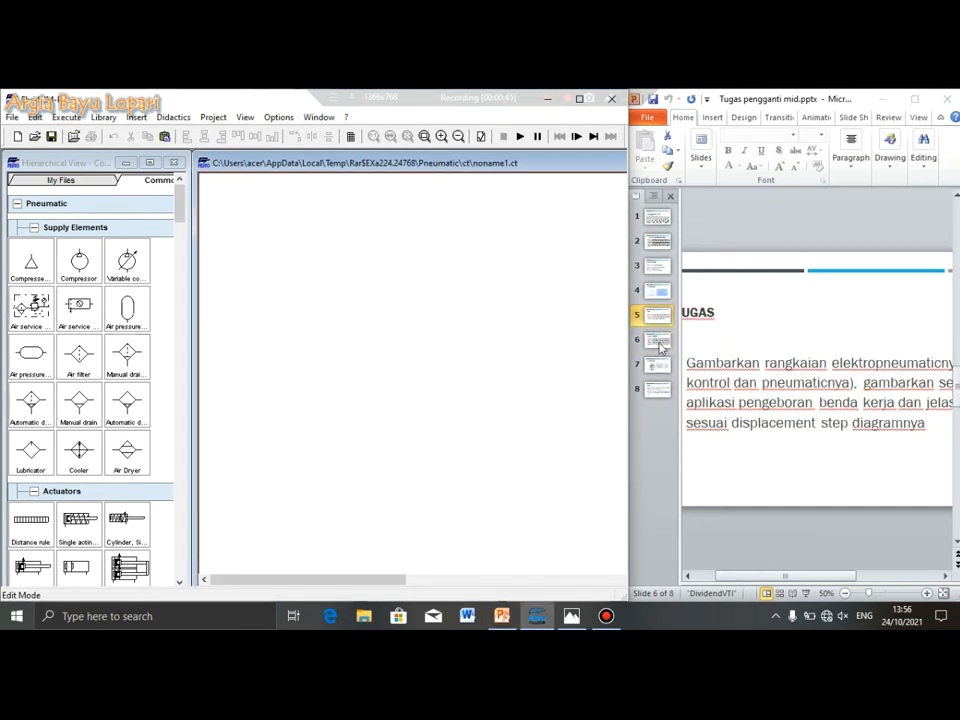
{"action": "left_click", "coordinate": [655, 243]}
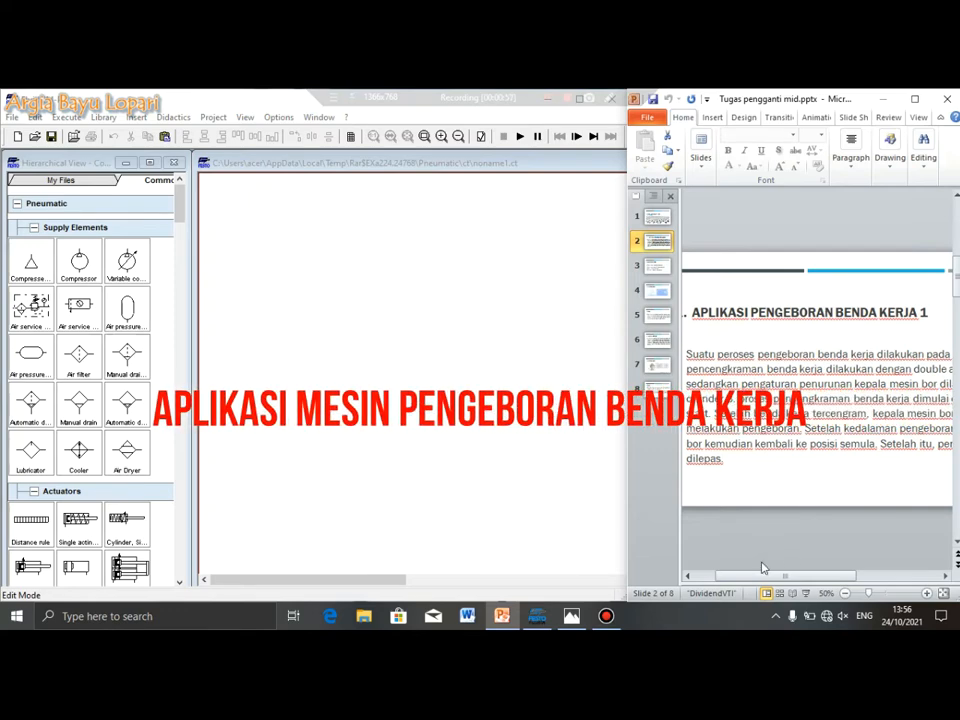
{"action": "left_click_drag", "start_coordinate": [761, 579], "coordinate": [777, 578]}
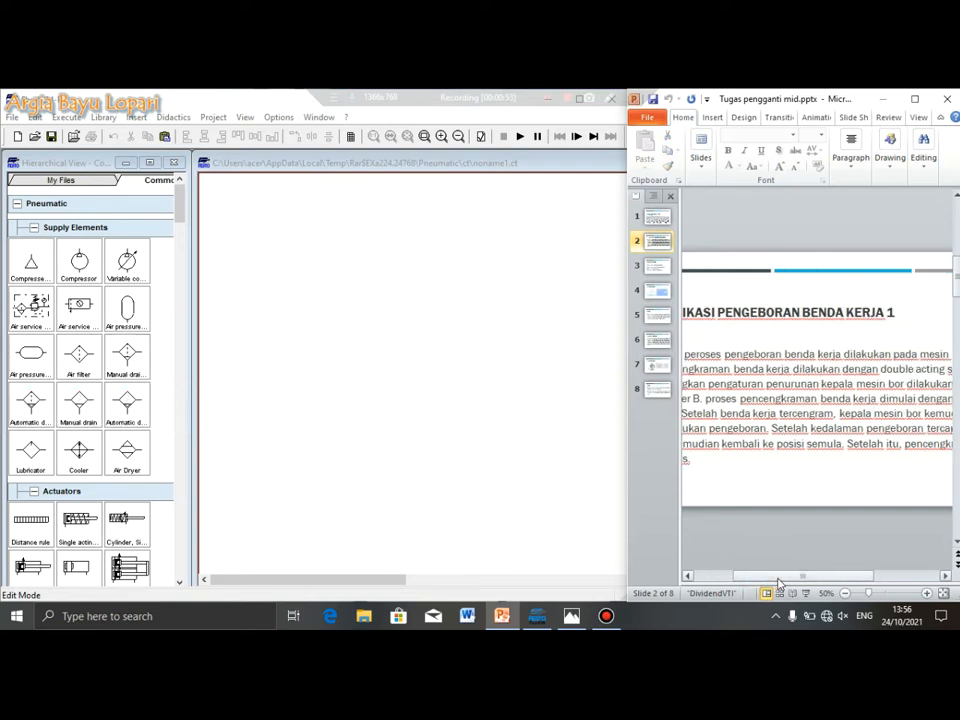
{"action": "left_click", "coordinate": [944, 576]}
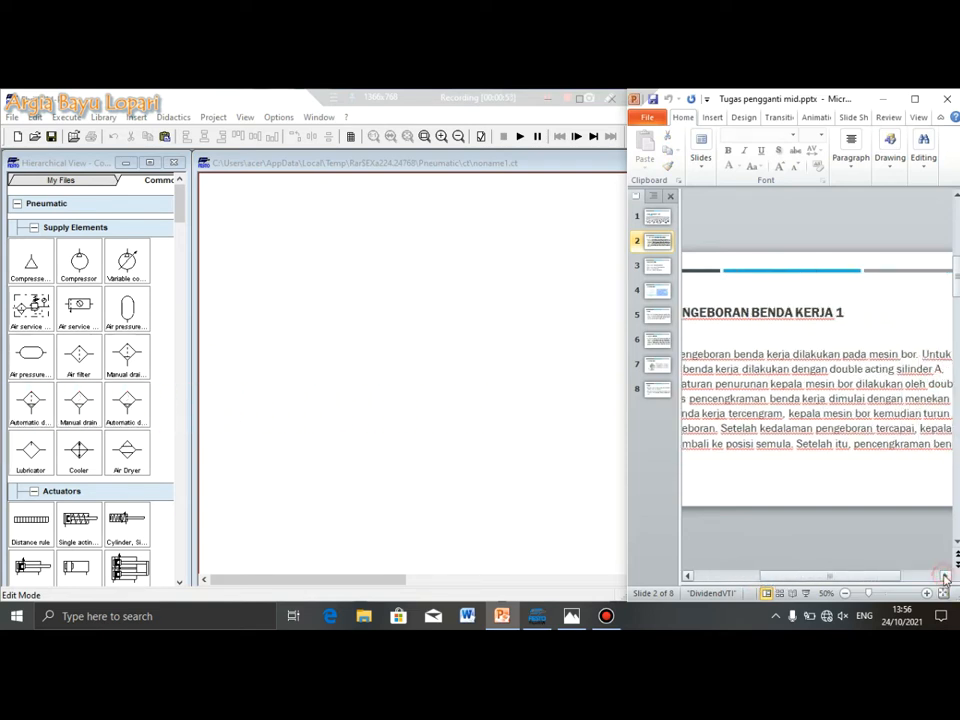
{"action": "left_click", "coordinate": [845, 593]}
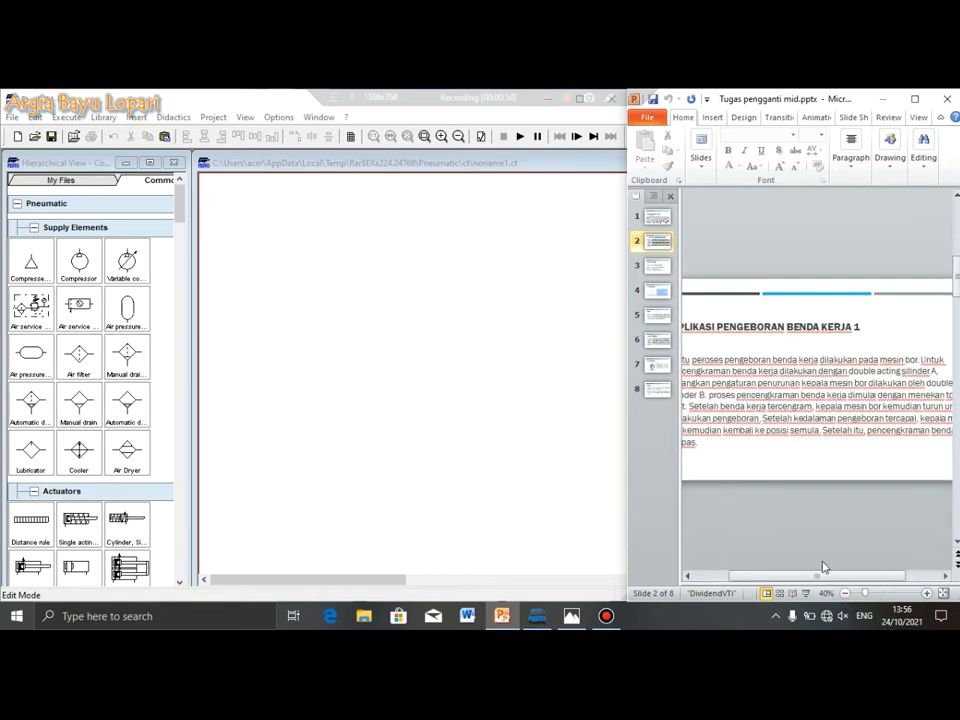
{"action": "left_click_drag", "start_coordinate": [814, 574], "coordinate": [793, 575]}
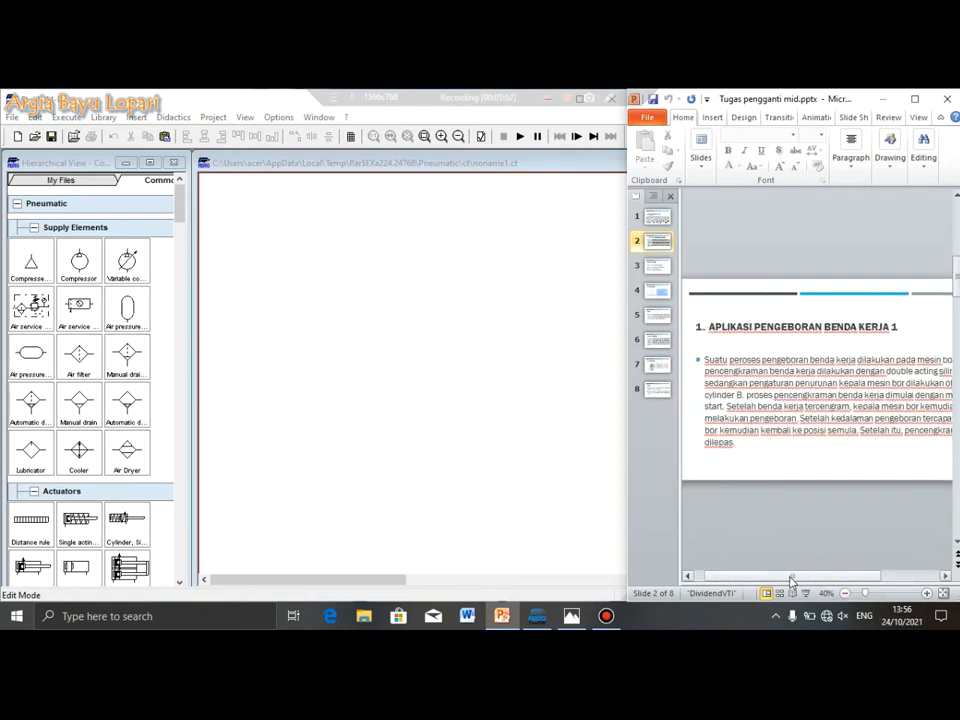
{"action": "mouse_move", "coordinate": [790, 579]}
{"action": "left_mouse_down"}
{"action": "mouse_move", "coordinate": [820, 581]}
{"action": "mouse_move", "coordinate": [779, 582]}
{"action": "left_mouse_up"}
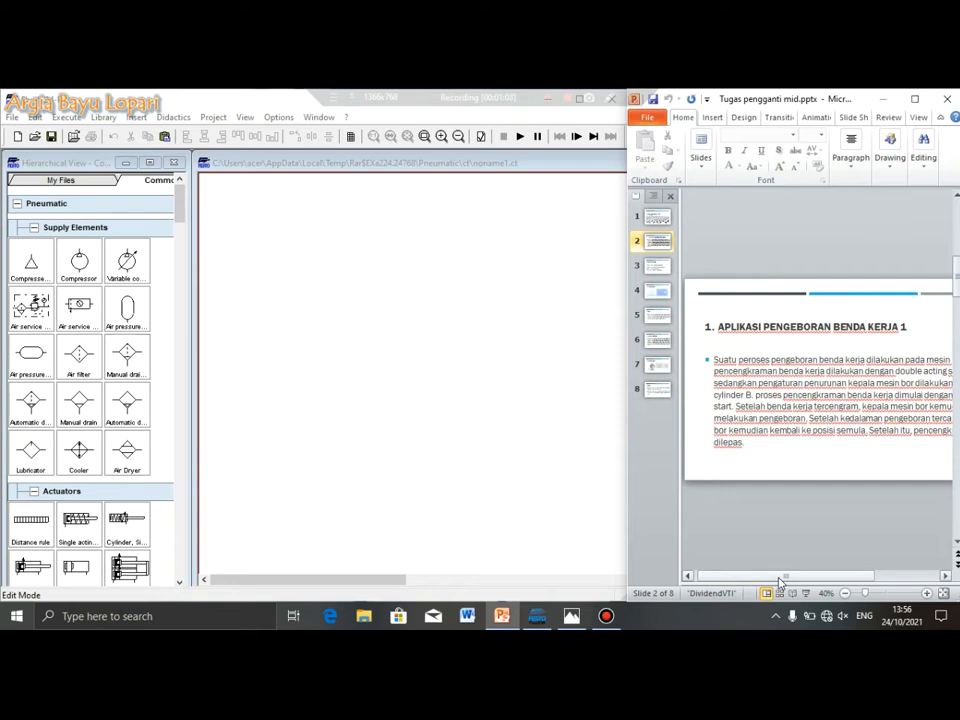
{"action": "left_click_drag", "start_coordinate": [784, 580], "coordinate": [828, 584]}
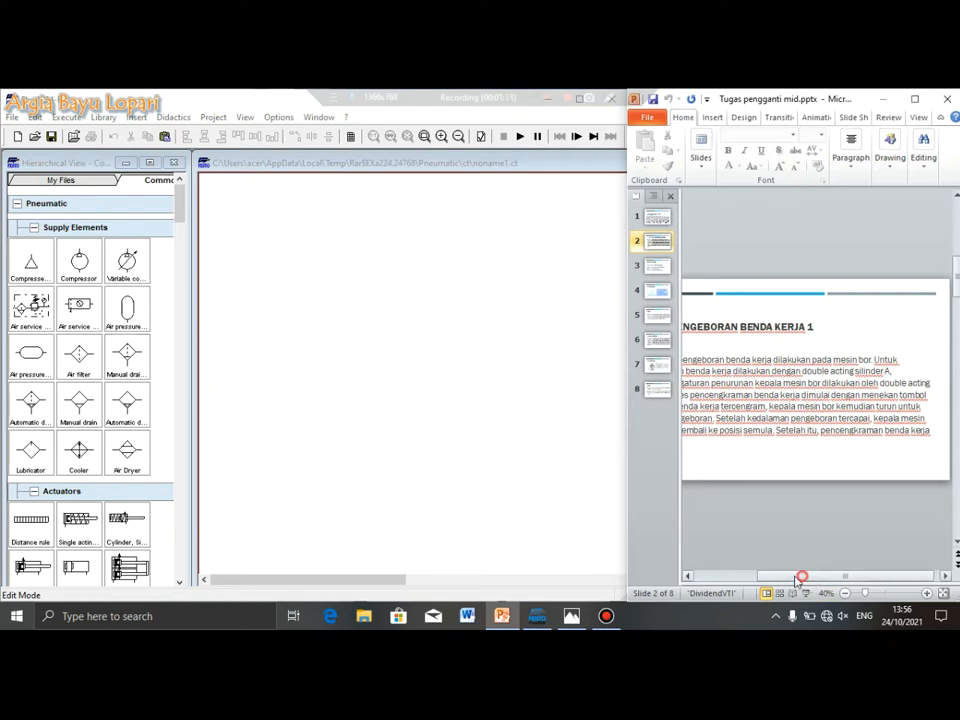
{"action": "left_click_drag", "start_coordinate": [799, 576], "coordinate": [745, 577]}
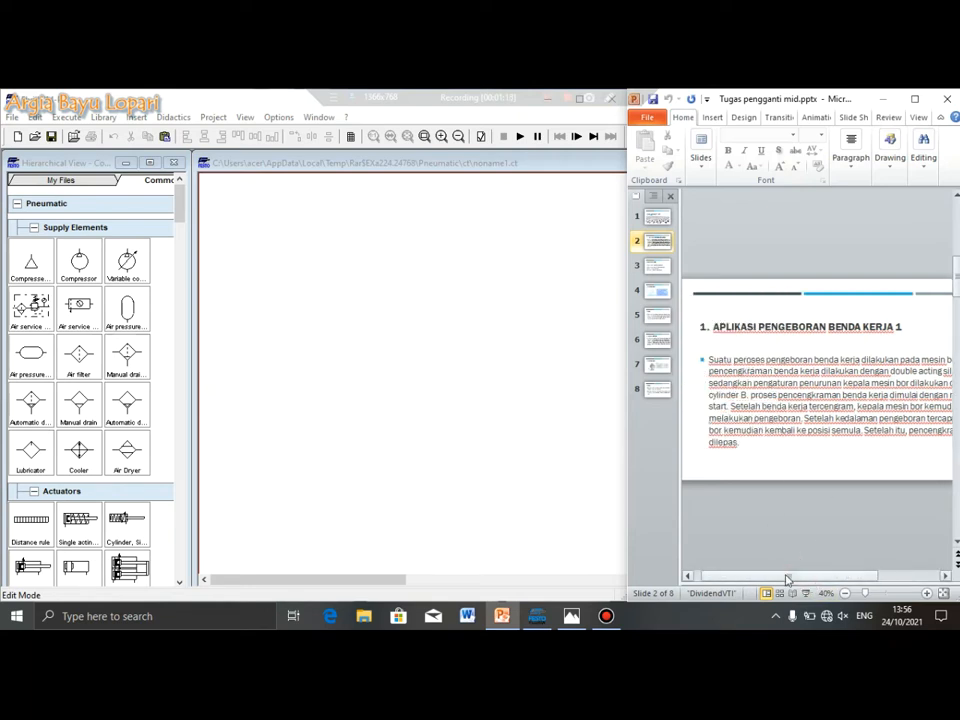
{"action": "left_click_drag", "start_coordinate": [787, 579], "coordinate": [849, 578]}
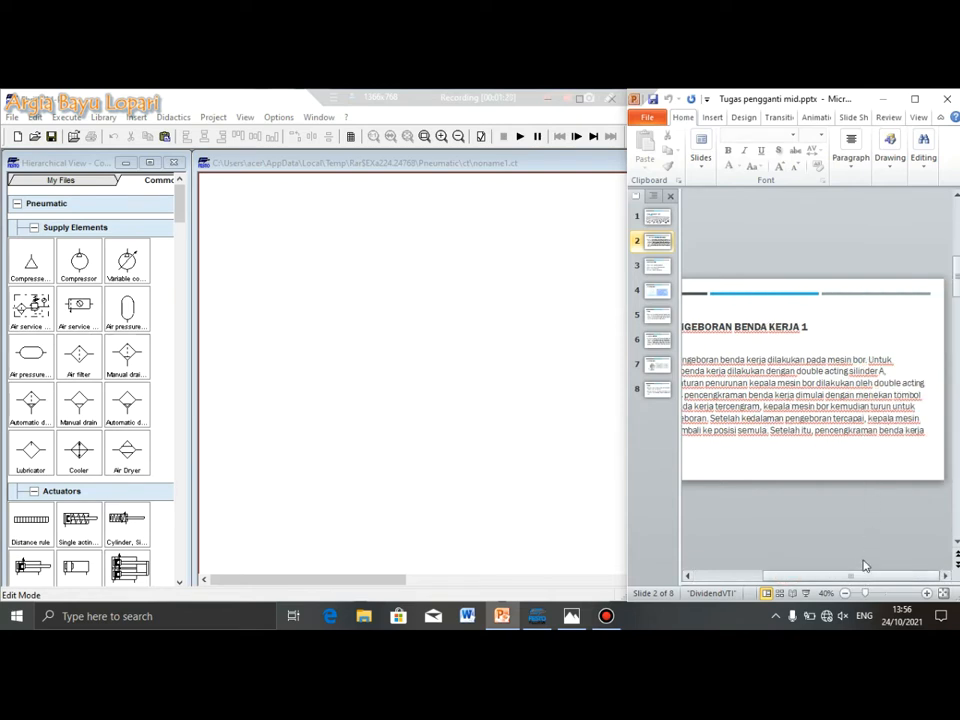
{"action": "left_click_drag", "start_coordinate": [857, 579], "coordinate": [801, 579]}
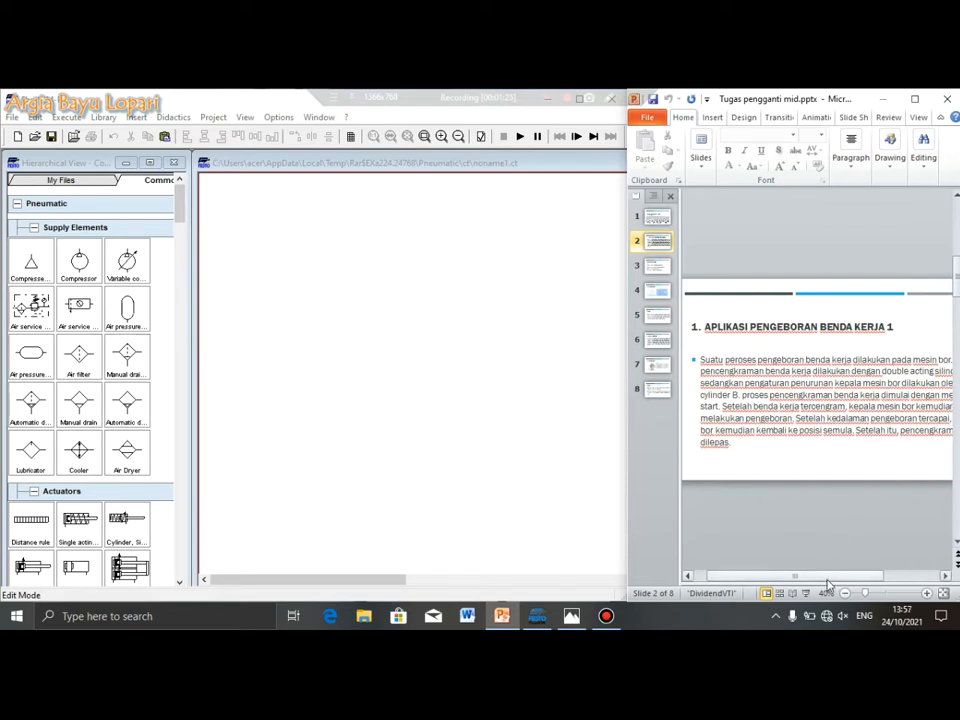
{"action": "left_click_drag", "start_coordinate": [823, 578], "coordinate": [883, 574]}
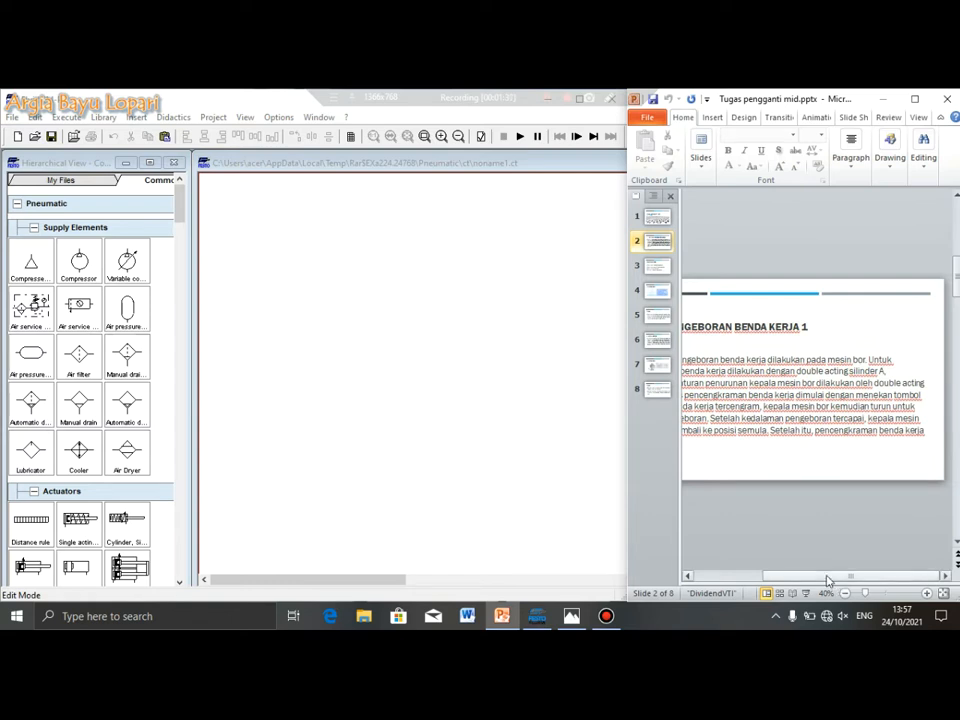
{"action": "left_click_drag", "start_coordinate": [828, 580], "coordinate": [810, 577]}
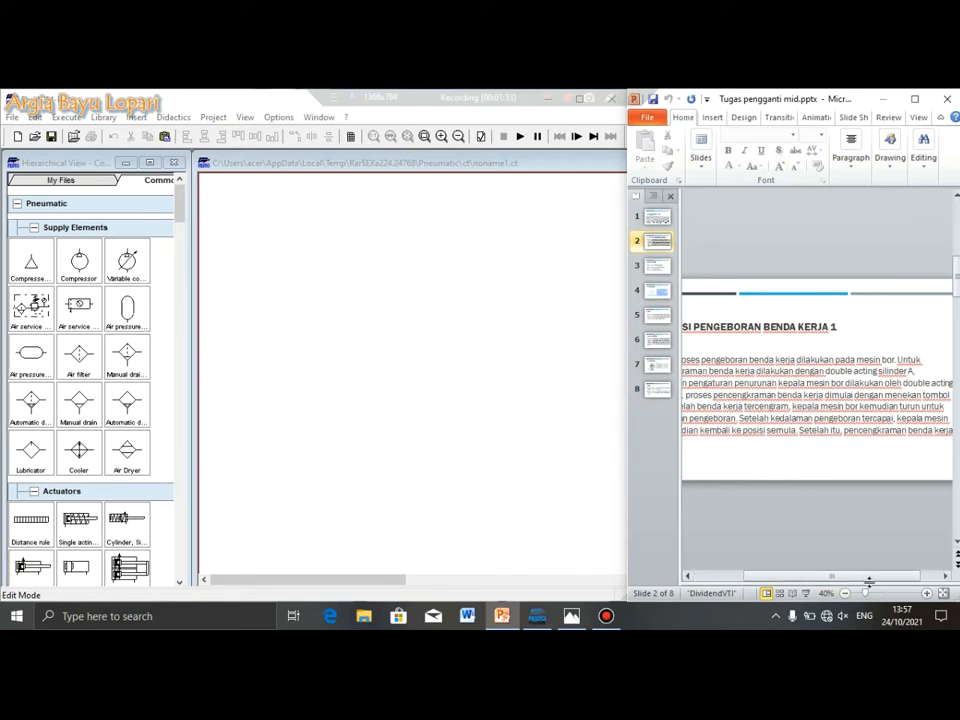
{"action": "left_click_drag", "start_coordinate": [846, 580], "coordinate": [921, 574]}
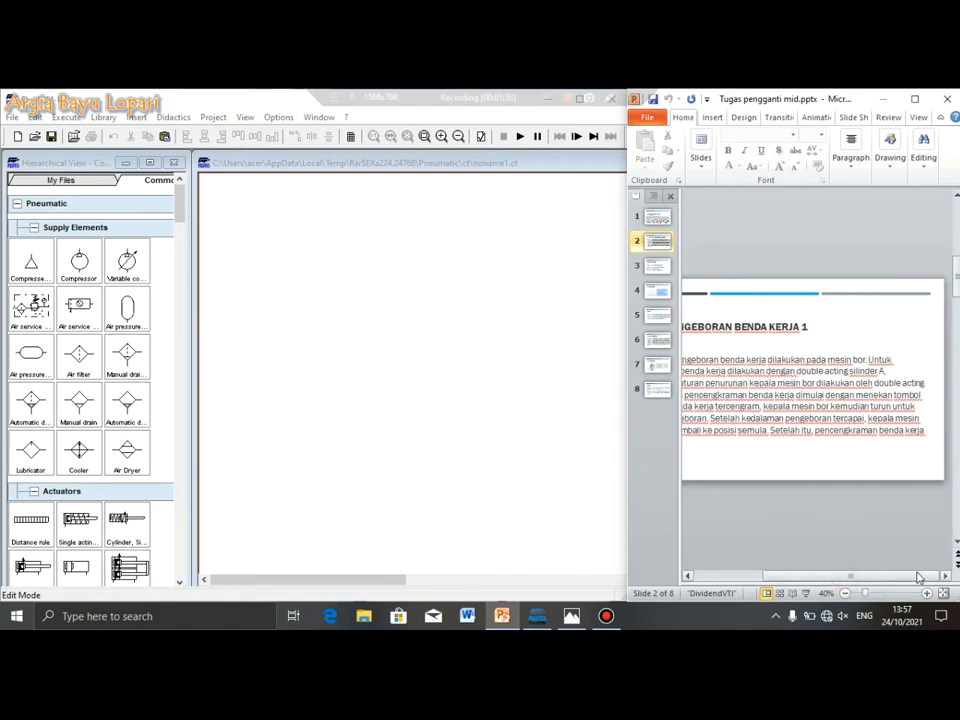
{"action": "left_click_drag", "start_coordinate": [858, 576], "coordinate": [790, 578]}
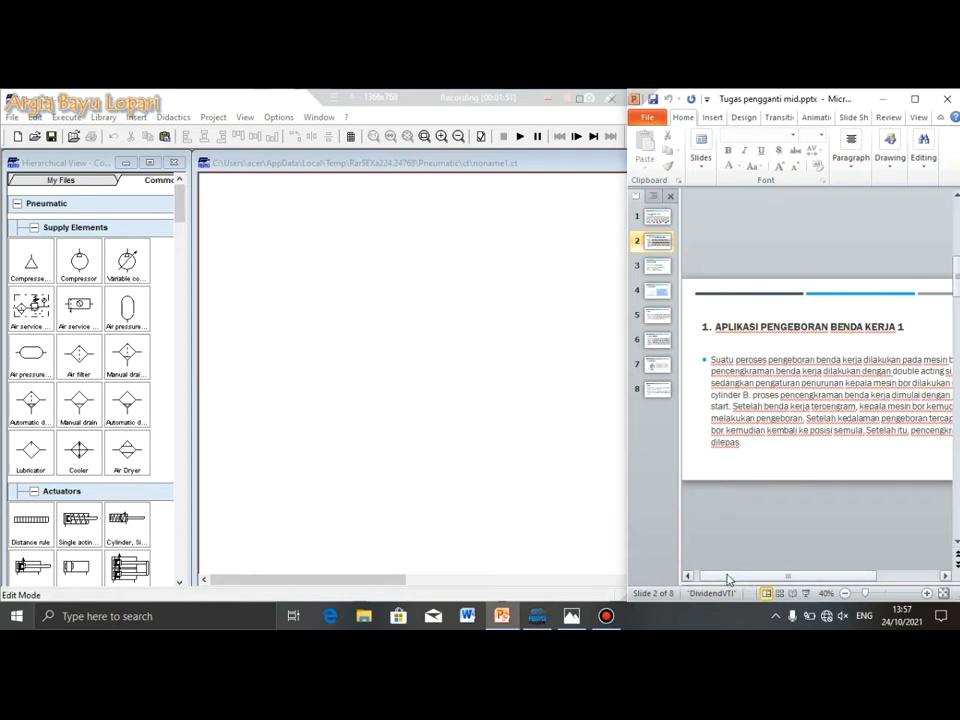
{"action": "left_click_drag", "start_coordinate": [728, 579], "coordinate": [765, 579]}
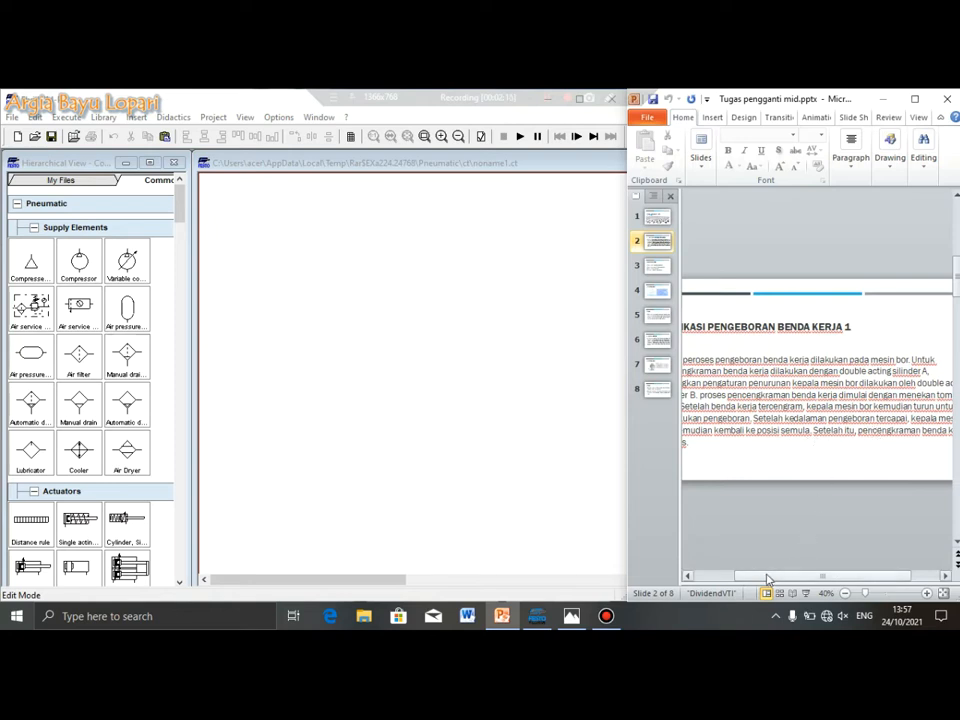
{"action": "mouse_move", "coordinate": [767, 578]}
{"action": "left_mouse_down"}
{"action": "mouse_move", "coordinate": [745, 579]}
{"action": "mouse_move", "coordinate": [796, 582]}
{"action": "mouse_move", "coordinate": [760, 580]}
{"action": "left_mouse_up"}
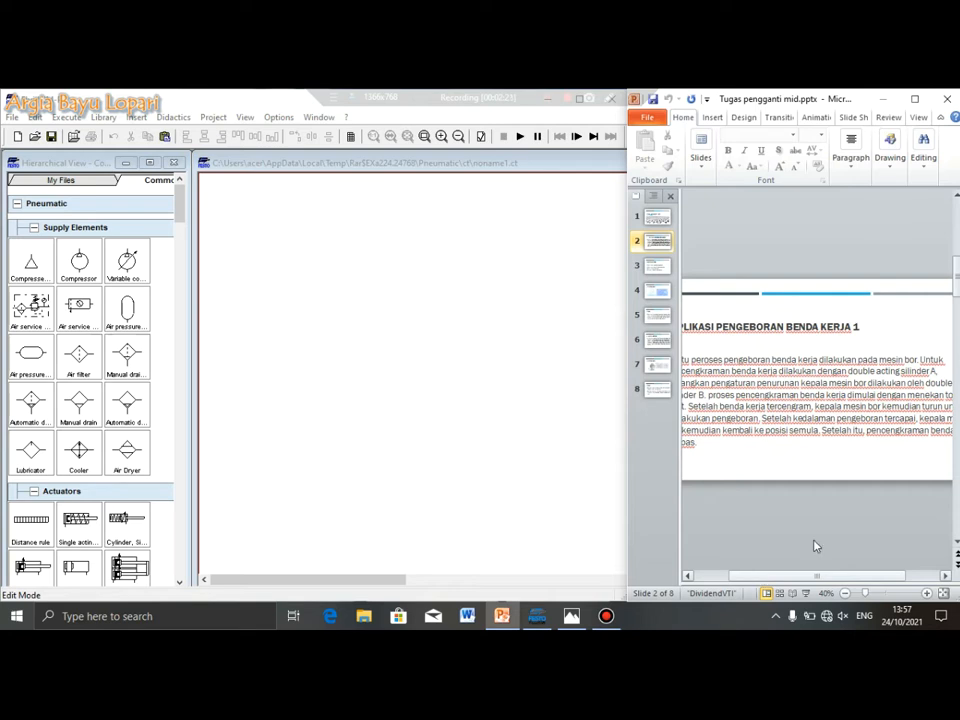
{"action": "left_click", "coordinate": [496, 389]}
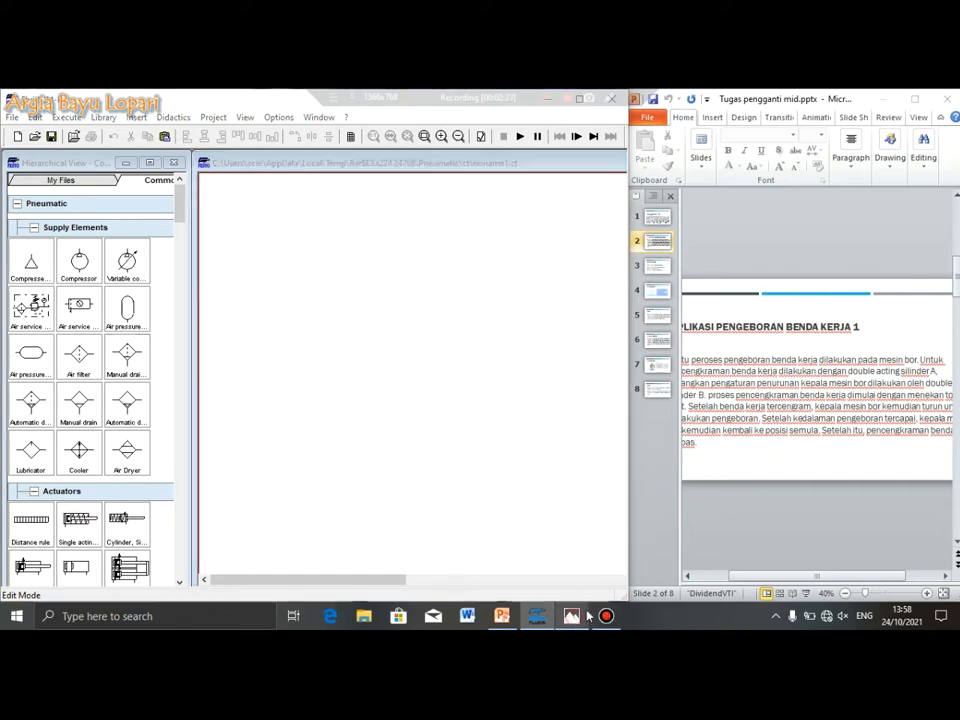
{"action": "left_click", "coordinate": [571, 616]}
{"action": "double_click", "coordinate": [452, 381]}
{"action": "left_click", "coordinate": [598, 194]}
{"action": "double_click", "coordinate": [350, 463]}
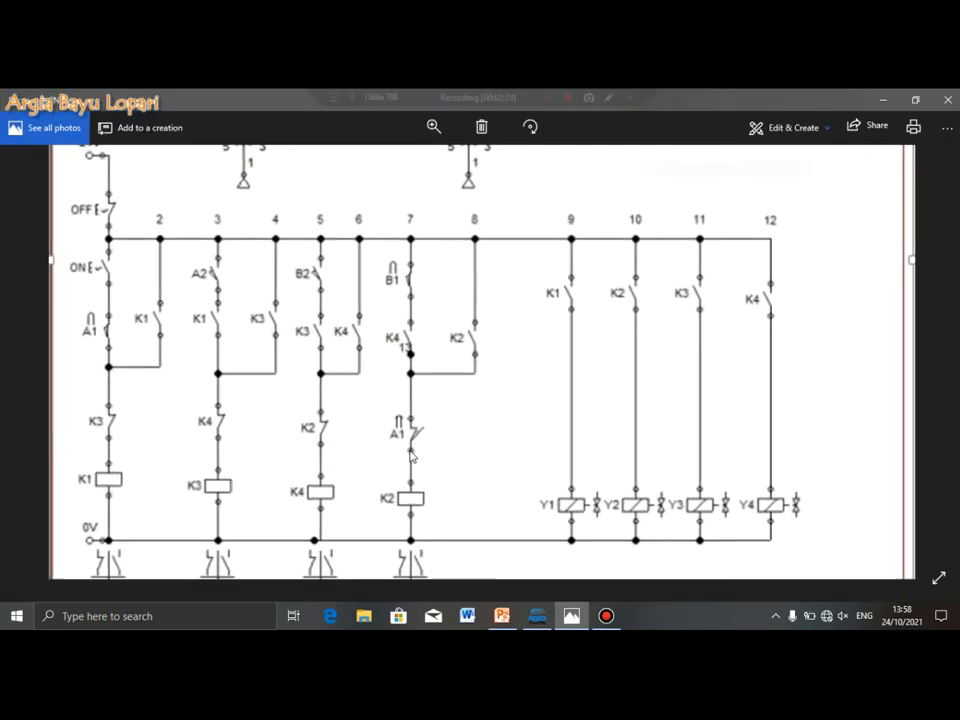
{"action": "left_click_drag", "start_coordinate": [402, 411], "coordinate": [413, 434]}
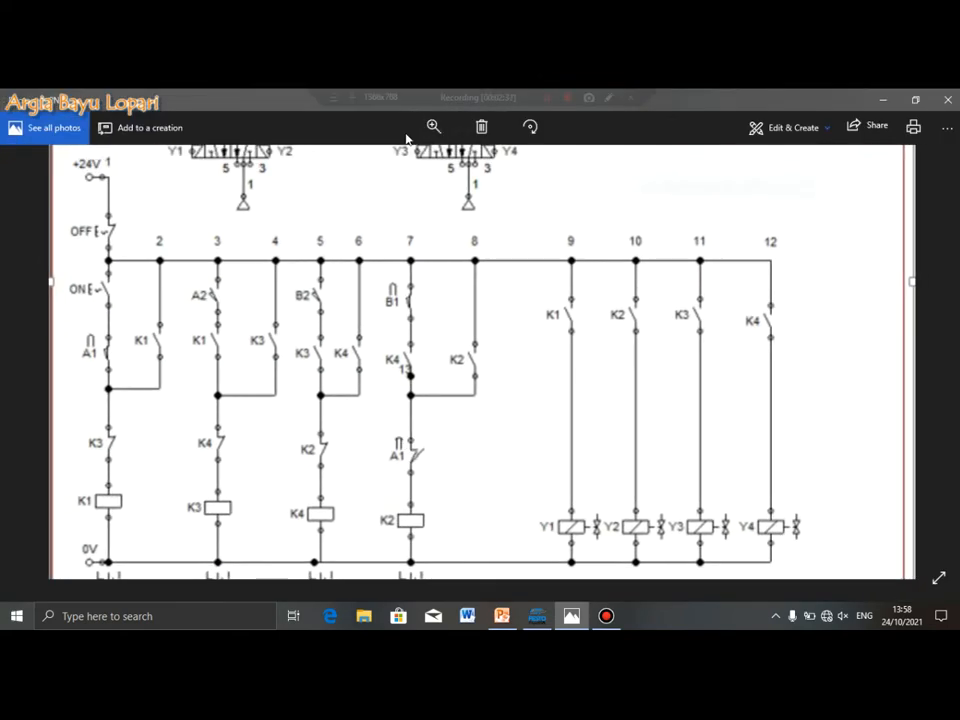
{"action": "double_click", "coordinate": [439, 274]}
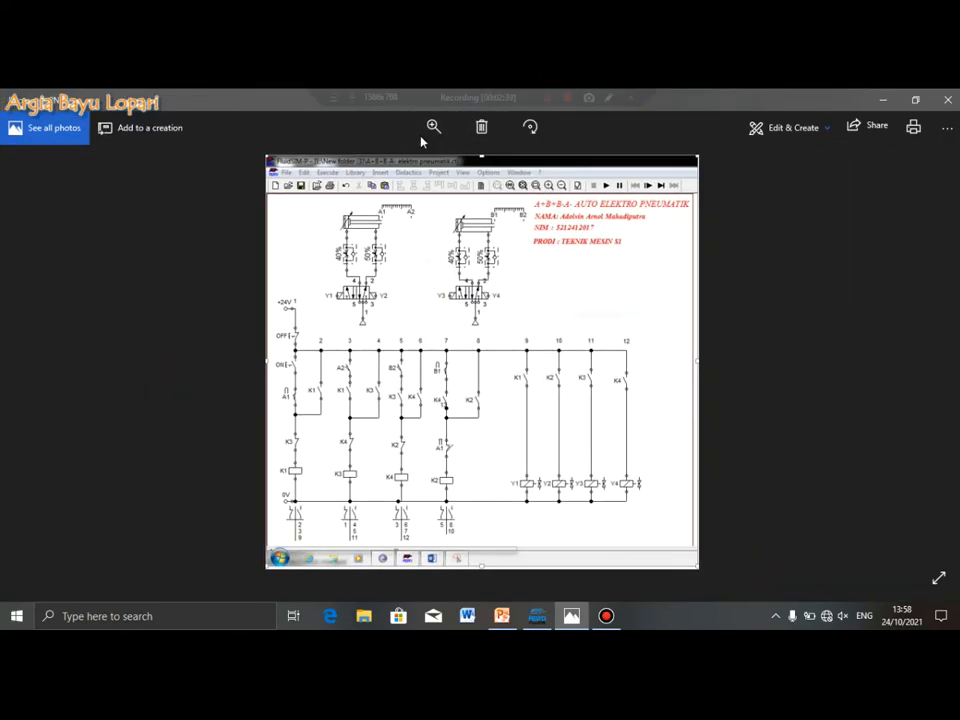
{"action": "left_click", "coordinate": [429, 131]}
{"action": "left_click_drag", "start_coordinate": [373, 164], "coordinate": [409, 181]}
{"action": "left_click_drag", "start_coordinate": [360, 514], "coordinate": [364, 396]}
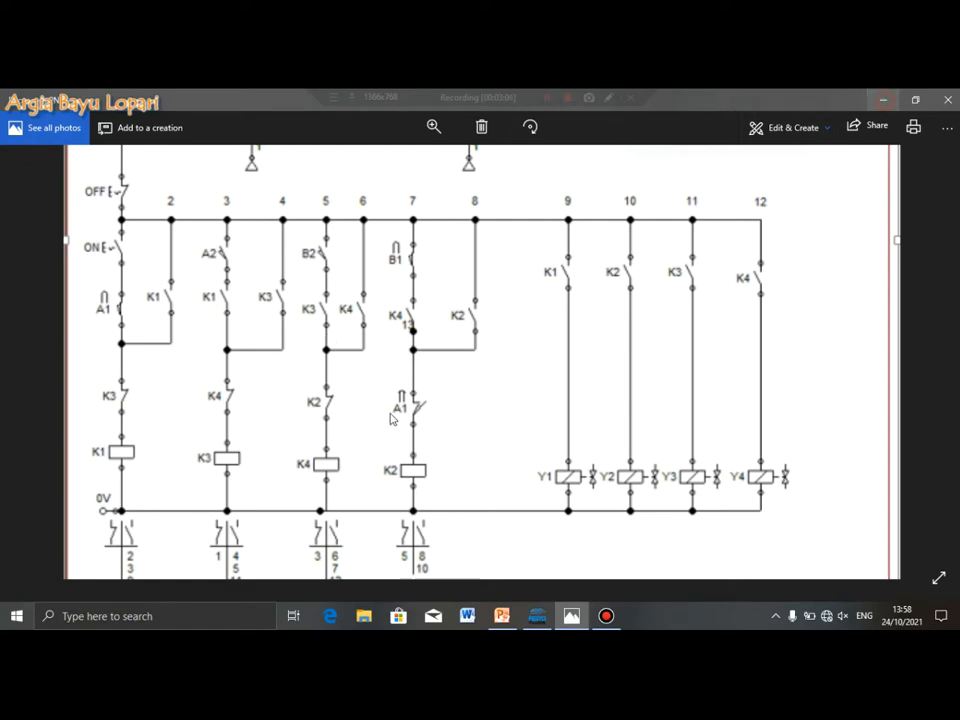
{"action": "left_click", "coordinate": [884, 100]}
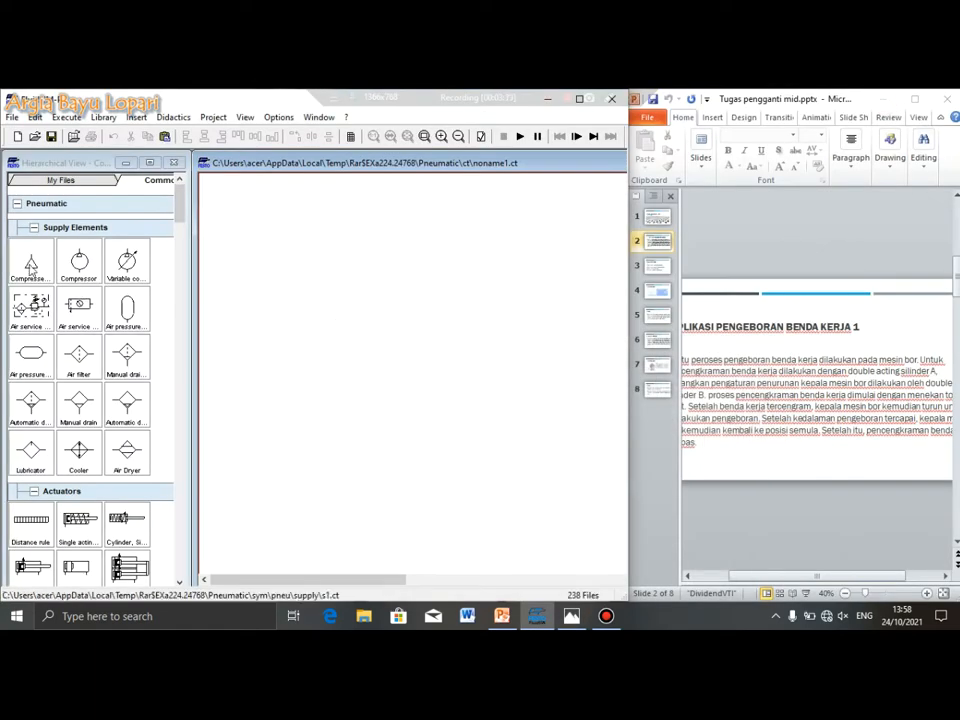
Place a compressor, an air service unit and a double-acting cylinder on the canvas
{"action": "left_click_drag", "start_coordinate": [31, 262], "coordinate": [249, 385]}
{"action": "left_click_drag", "start_coordinate": [79, 305], "coordinate": [258, 321]}
{"action": "scroll", "coordinate": [88, 375], "scroll_direction": "down", "scroll_amount": 3}
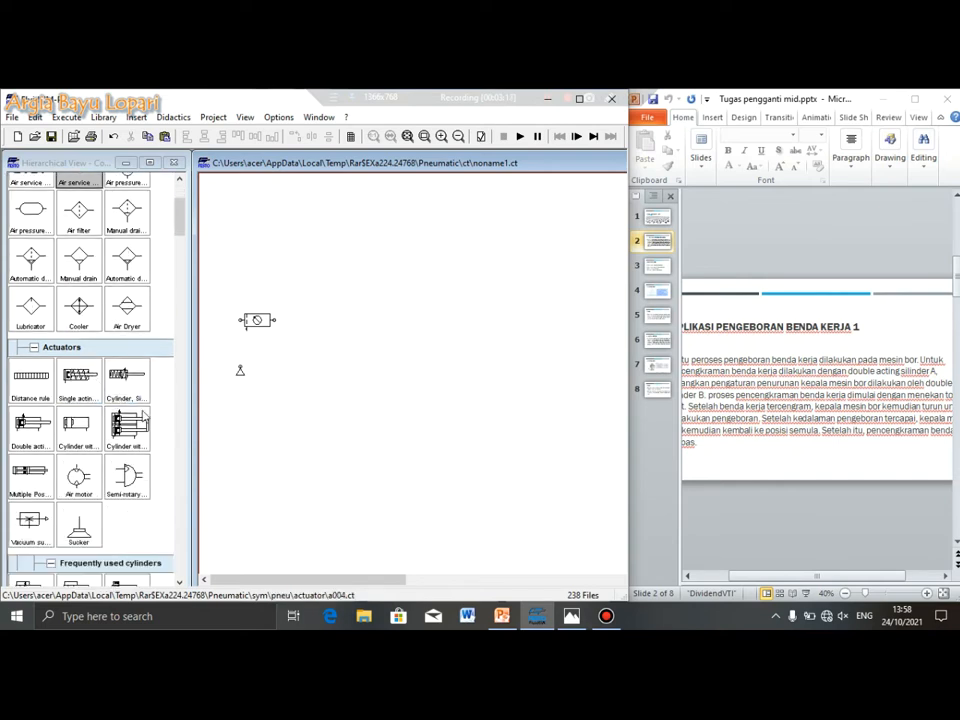
{"action": "left_click_drag", "start_coordinate": [30, 424], "coordinate": [292, 242]}
{"action": "left_click", "coordinate": [334, 354]}
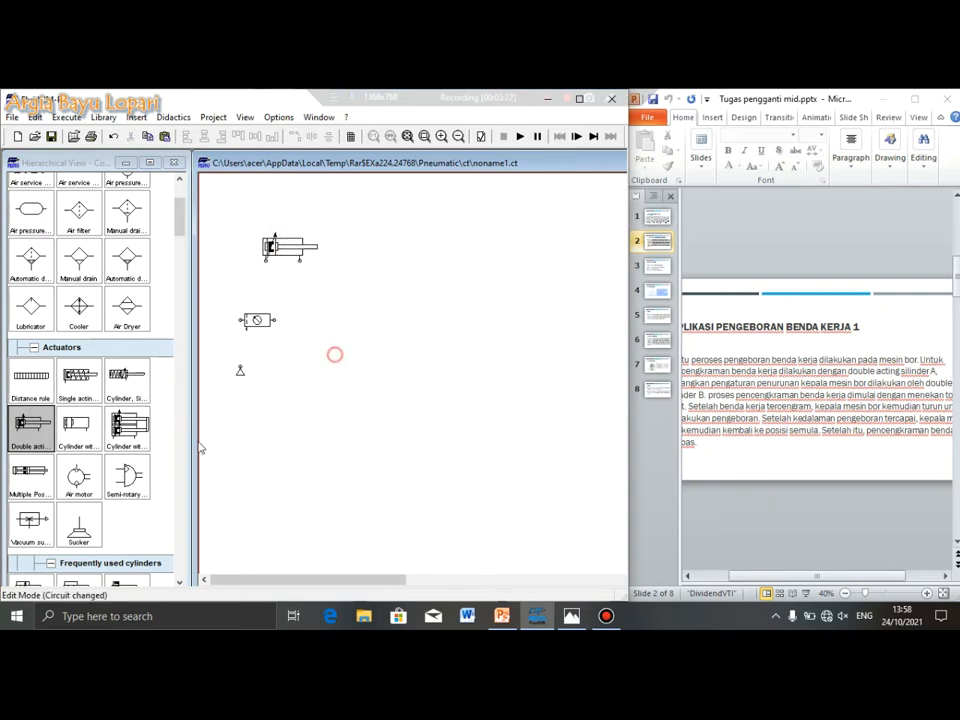
Add a 5/n way valve and align the cylinder directly above it
{"action": "scroll", "coordinate": [104, 432], "scroll_direction": "down", "scroll_amount": 4}
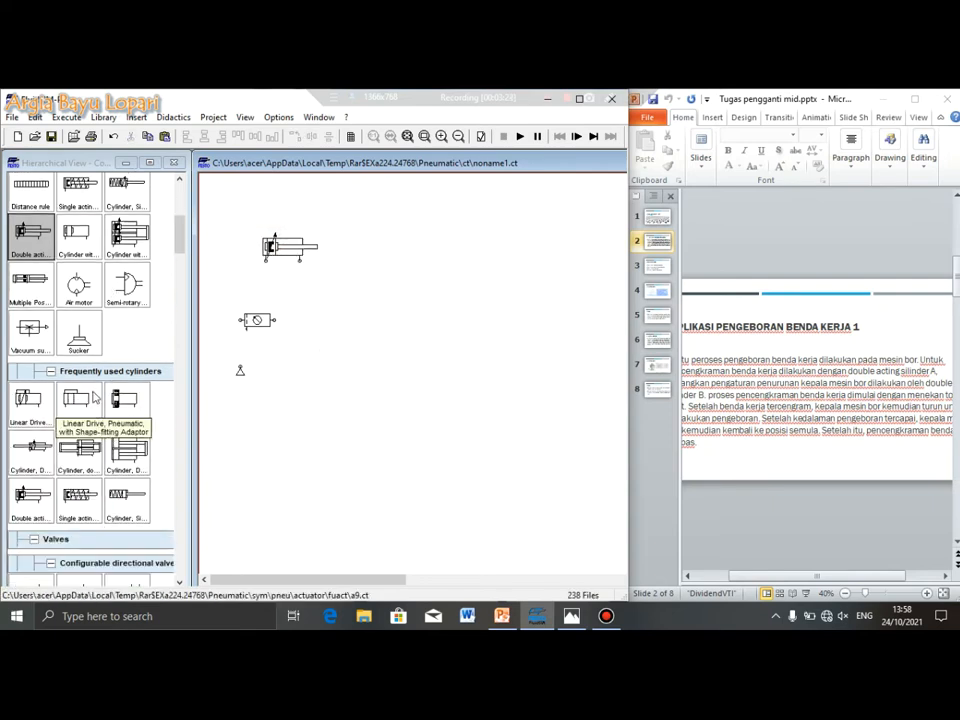
{"action": "scroll", "coordinate": [93, 398], "scroll_direction": "down", "scroll_amount": 3}
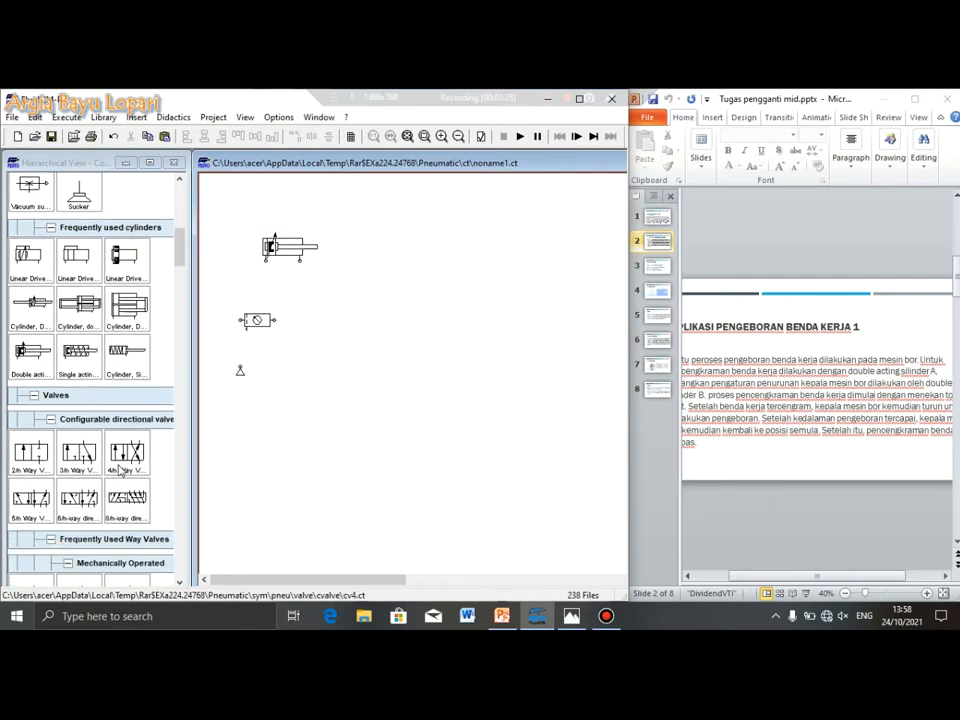
{"action": "left_click", "coordinate": [34, 505]}
{"action": "left_click_drag", "start_coordinate": [34, 505], "coordinate": [330, 289]}
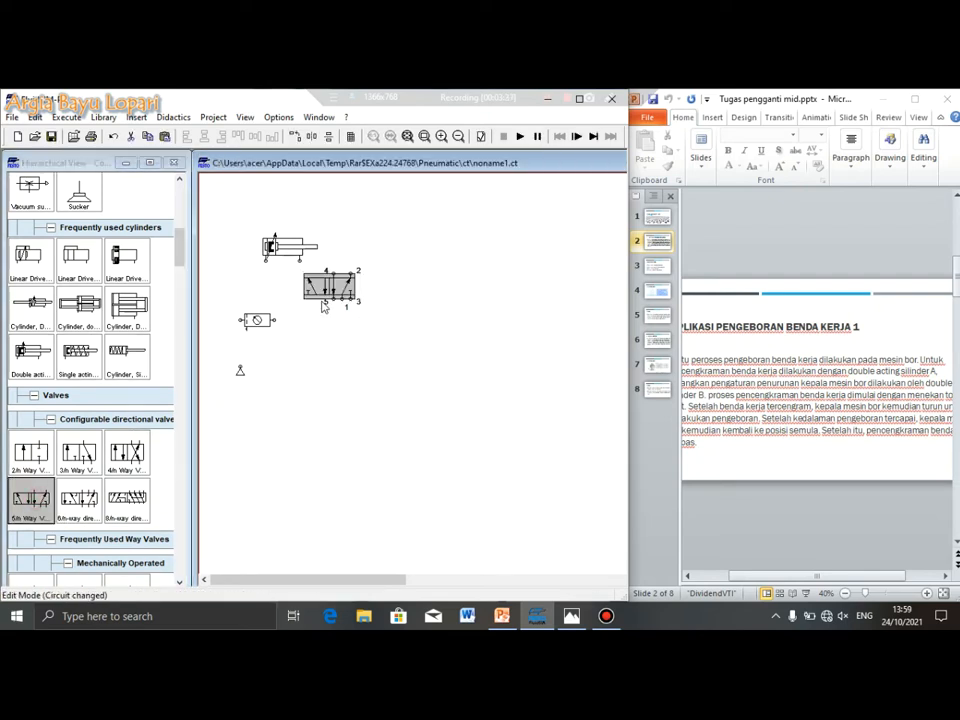
{"action": "left_click_drag", "start_coordinate": [283, 248], "coordinate": [300, 221]}
{"action": "left_click_drag", "start_coordinate": [329, 287], "coordinate": [299, 281]}
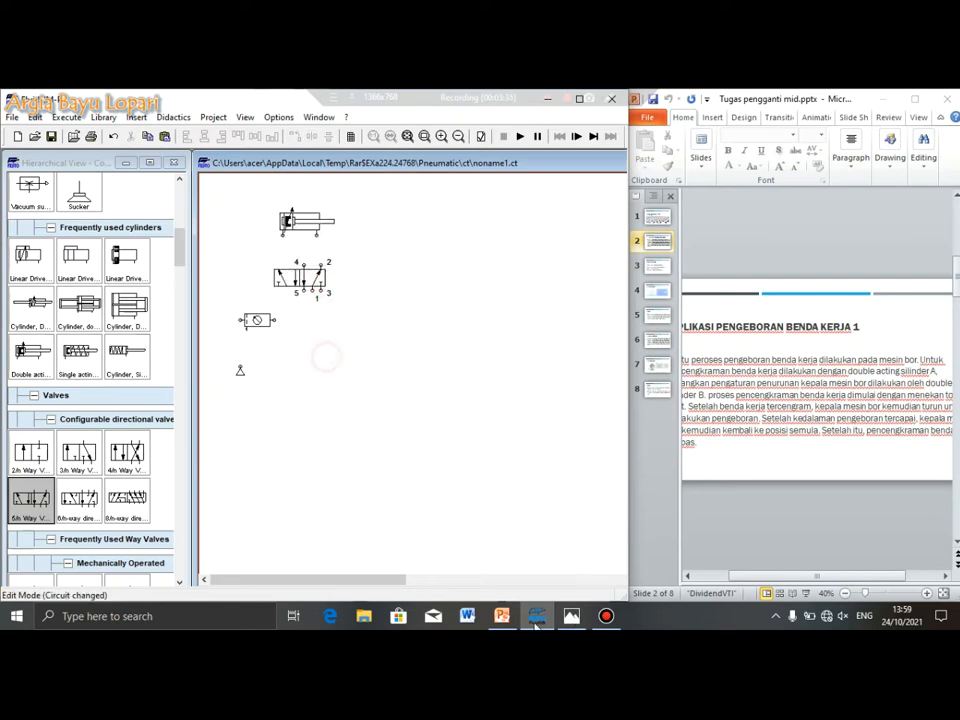
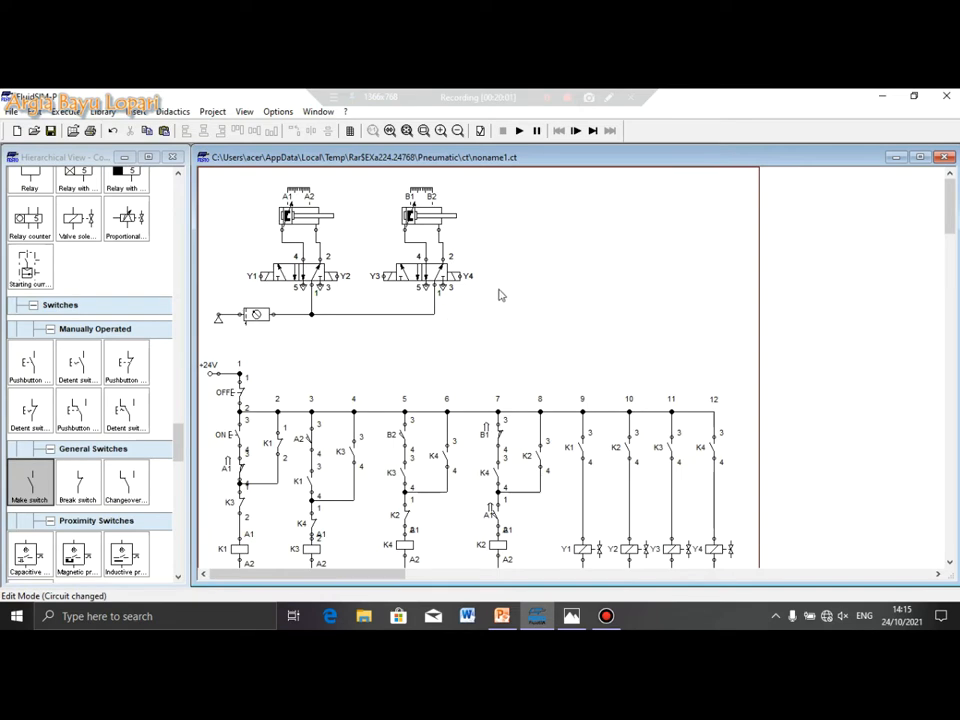
Place a state diagram at the upper right with Designation hidden, on layer 1
{"action": "left_click_drag", "start_coordinate": [178, 442], "coordinate": [174, 568]}
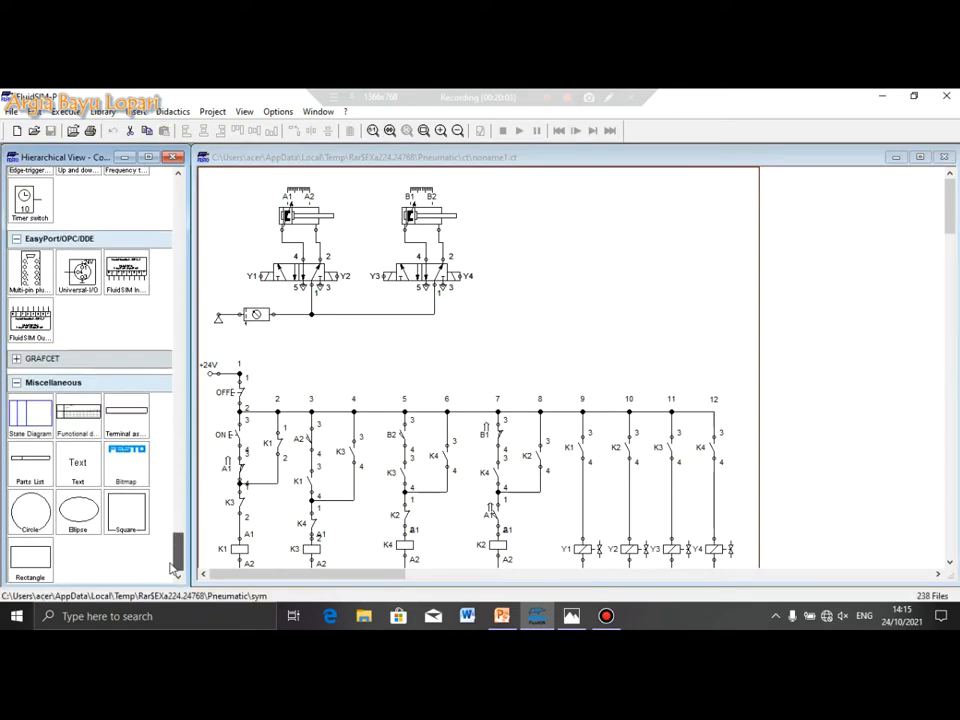
{"action": "left_click_drag", "start_coordinate": [30, 415], "coordinate": [620, 278]}
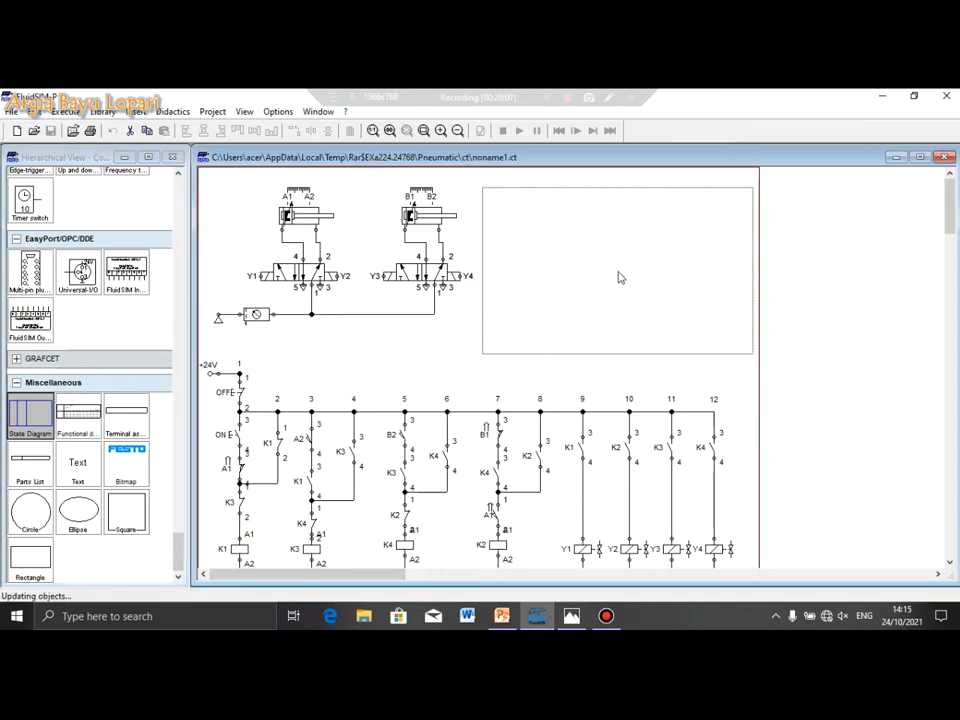
{"action": "double_click", "coordinate": [540, 253]}
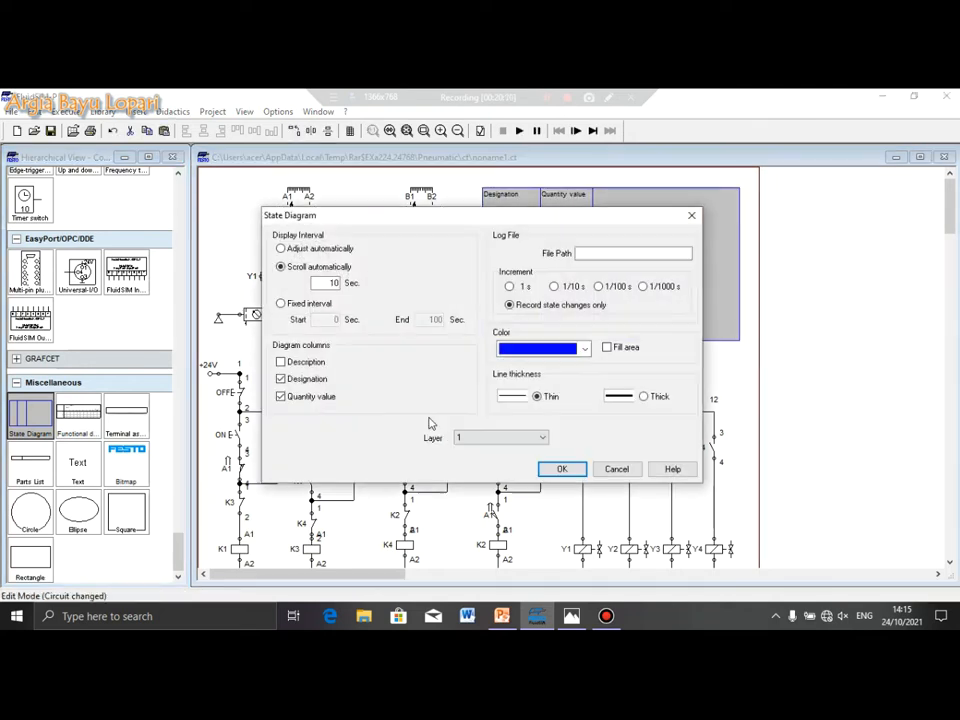
{"action": "left_click", "coordinate": [281, 379]}
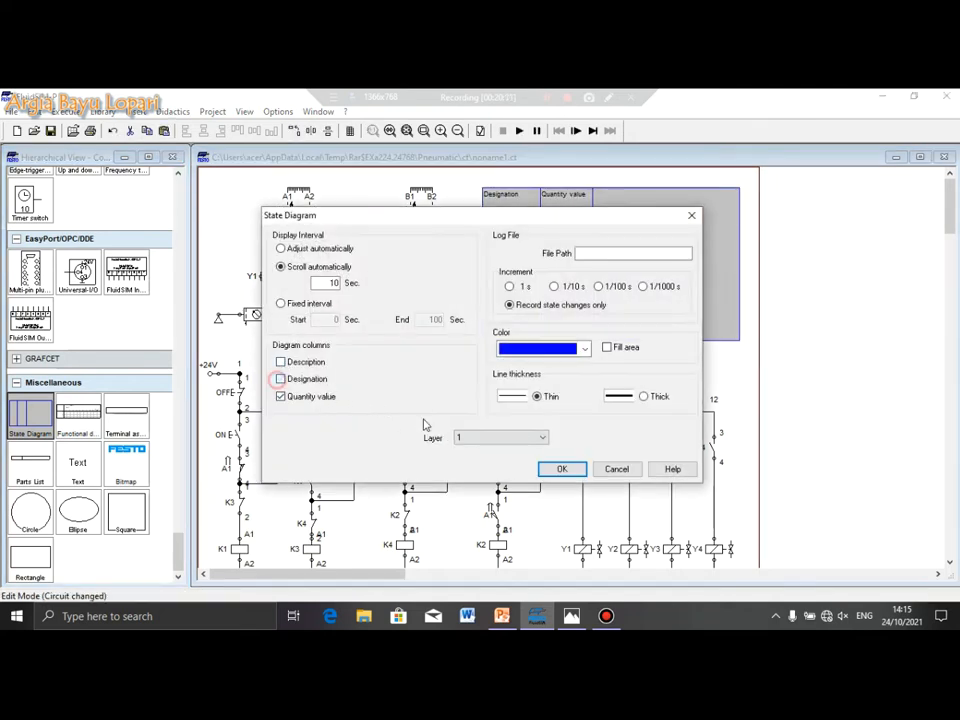
{"action": "left_click", "coordinate": [527, 439]}
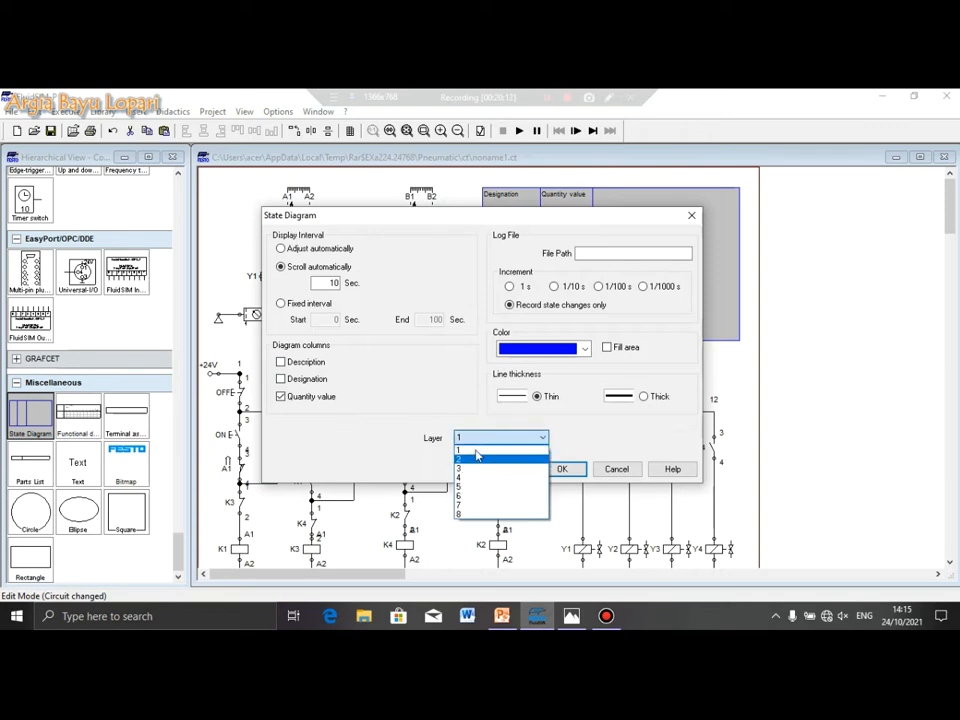
{"action": "left_click", "coordinate": [484, 446]}
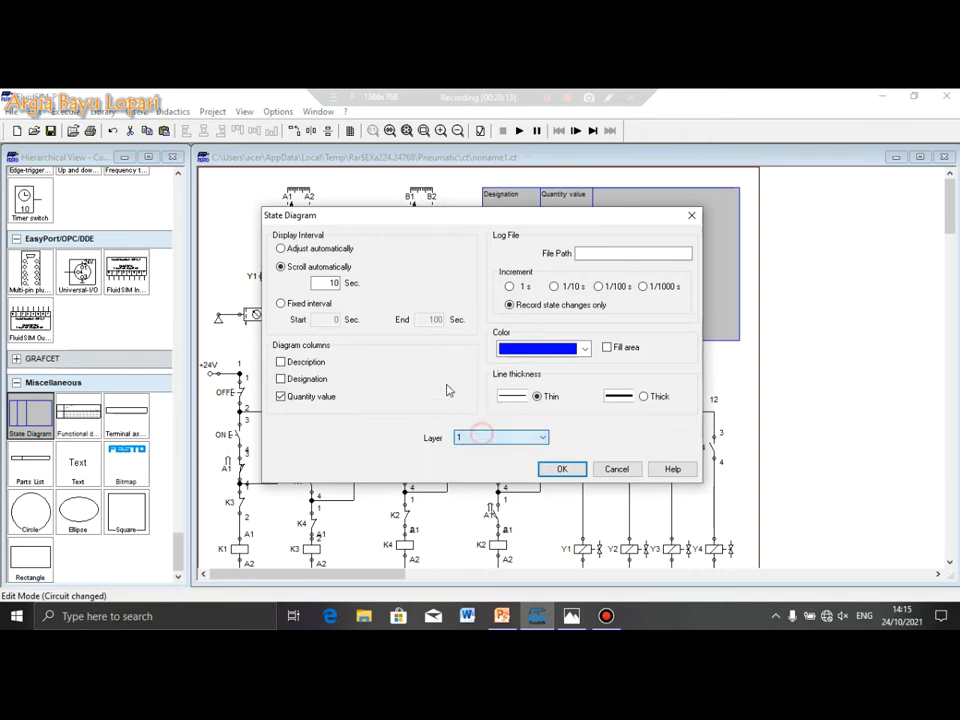
{"action": "left_click", "coordinate": [562, 470]}
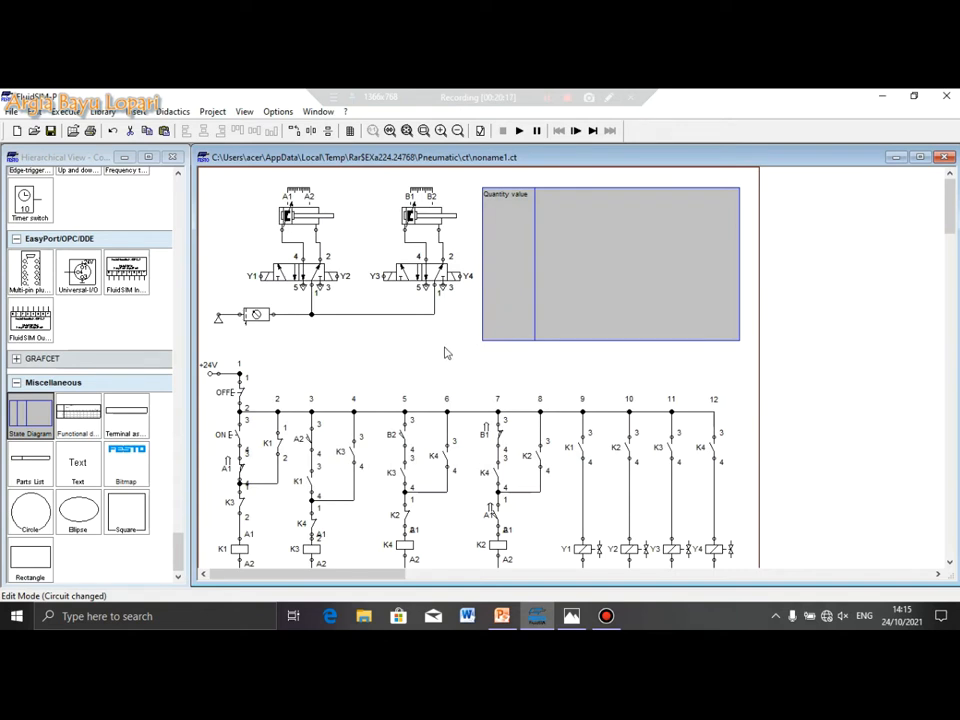
Drop both cylinders onto the state diagram to plot their positions
{"action": "left_click", "coordinate": [447, 353]}
{"action": "left_click_drag", "start_coordinate": [310, 219], "coordinate": [534, 253]}
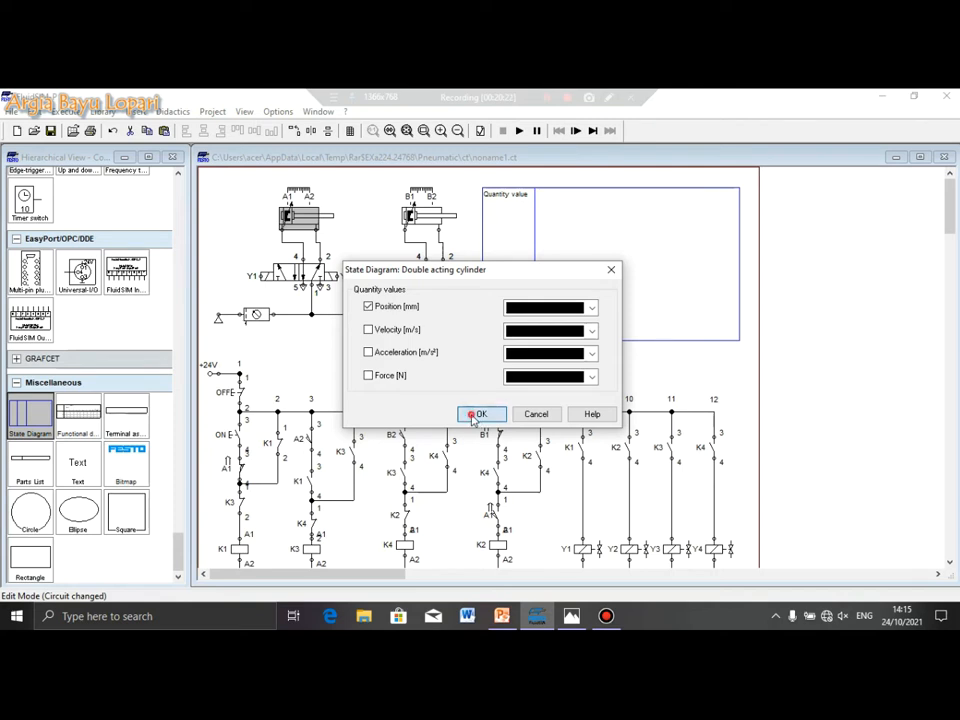
{"action": "left_click", "coordinate": [476, 414]}
{"action": "left_click_drag", "start_coordinate": [548, 262], "coordinate": [544, 323]}
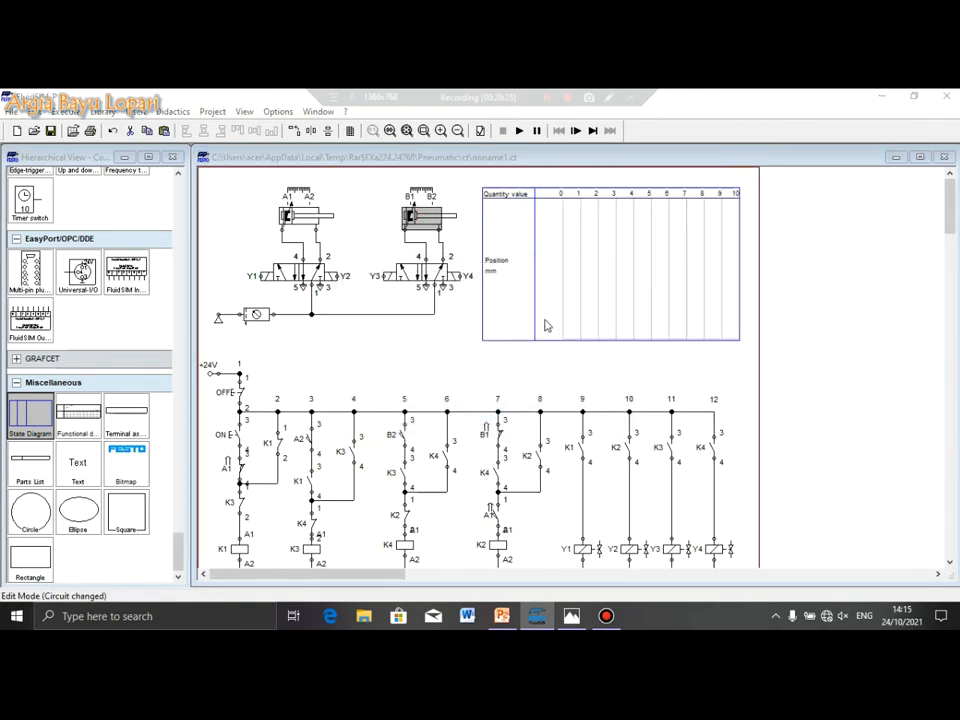
{"action": "left_click", "coordinate": [484, 414]}
Adjust the state diagram's placement and set its display interval to 5 s
{"action": "left_click", "coordinate": [517, 376]}
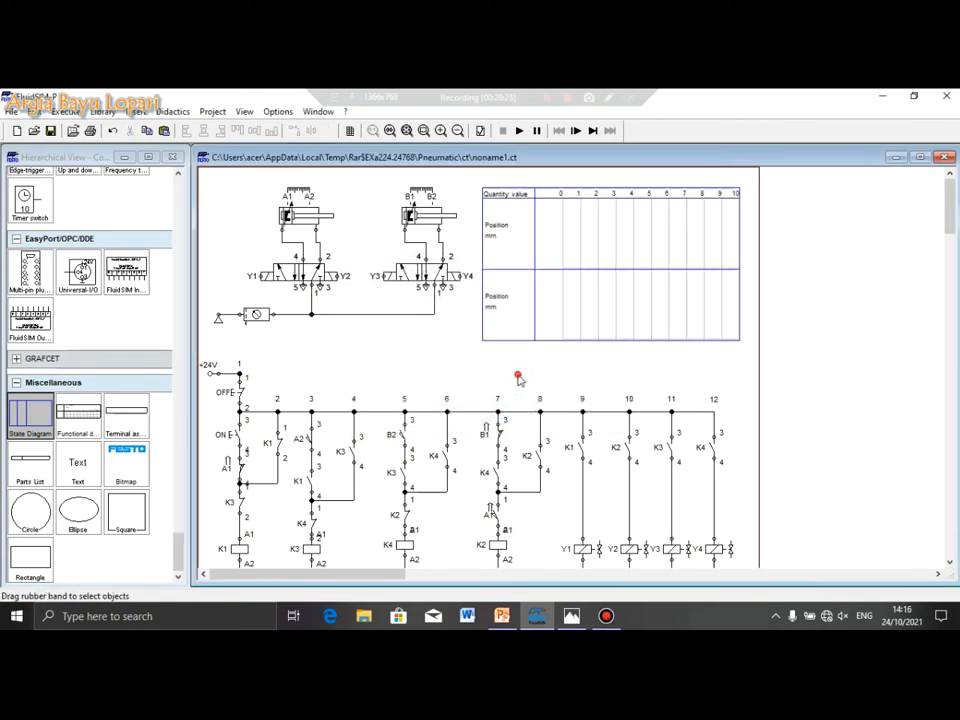
{"action": "left_click", "coordinate": [514, 190]}
{"action": "left_click_drag", "start_coordinate": [551, 259], "coordinate": [577, 285]}
{"action": "left_click", "coordinate": [508, 371]}
{"action": "left_click", "coordinate": [564, 358]}
{"action": "left_click", "coordinate": [584, 288]}
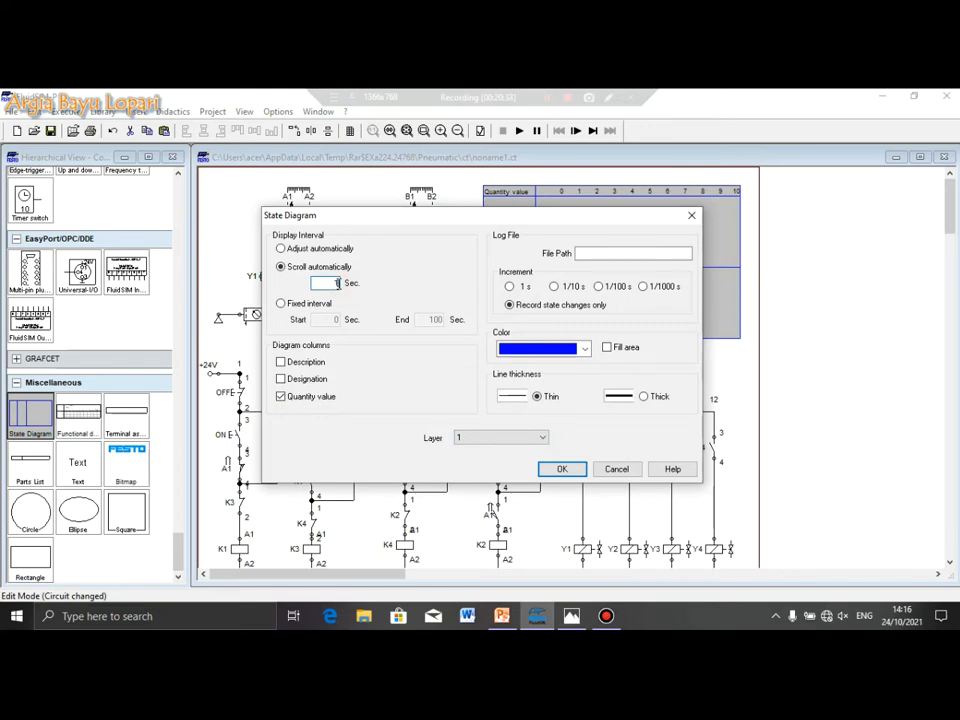
{"action": "key", "text": "Return"}
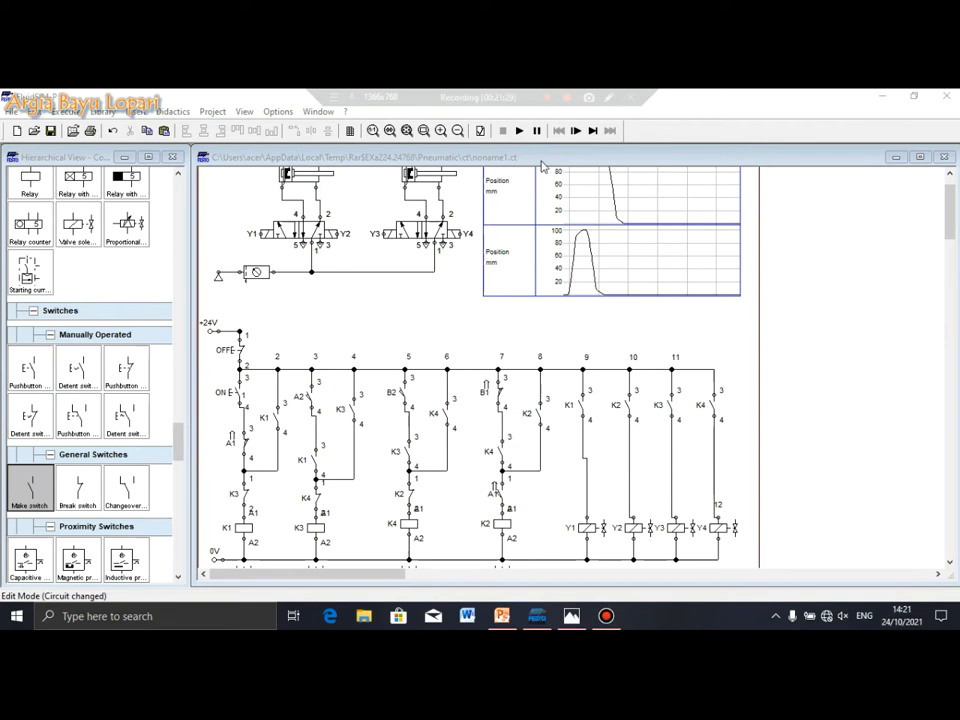
Connect a wire to the K3 contact in the relay ladder
{"action": "left_click_drag", "start_coordinate": [318, 478], "coordinate": [353, 421]}
{"action": "scroll", "coordinate": [389, 297], "scroll_direction": "up", "scroll_amount": 1}
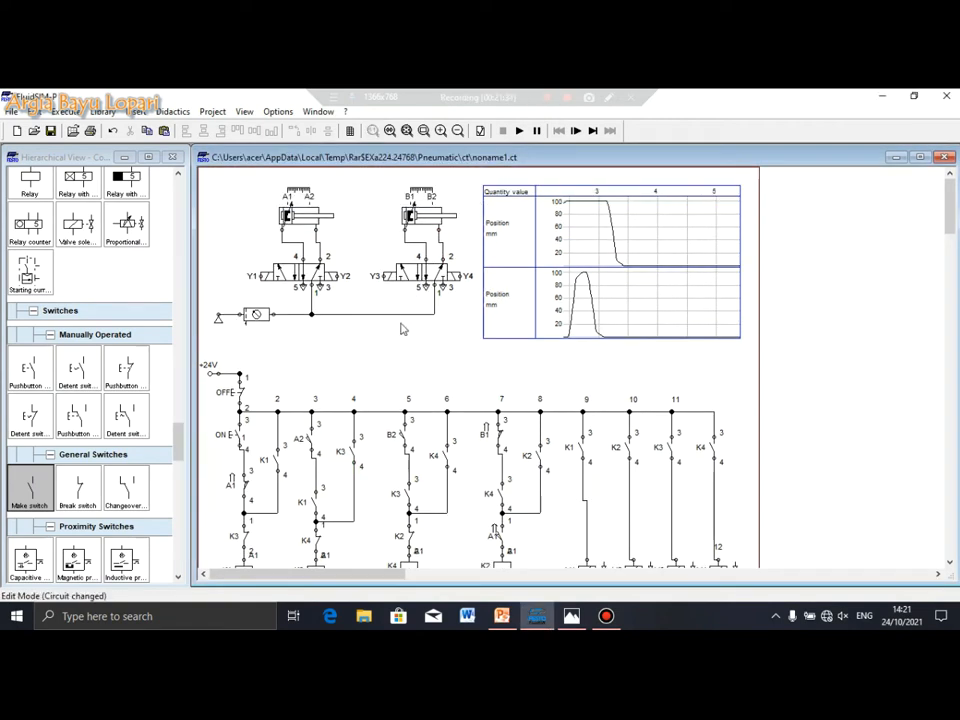
{"action": "scroll", "coordinate": [401, 328], "scroll_direction": "down", "scroll_amount": 1}
Select and adjust the K1 make contact in rung 2, then clear the selection
{"action": "left_click", "coordinate": [275, 421]}
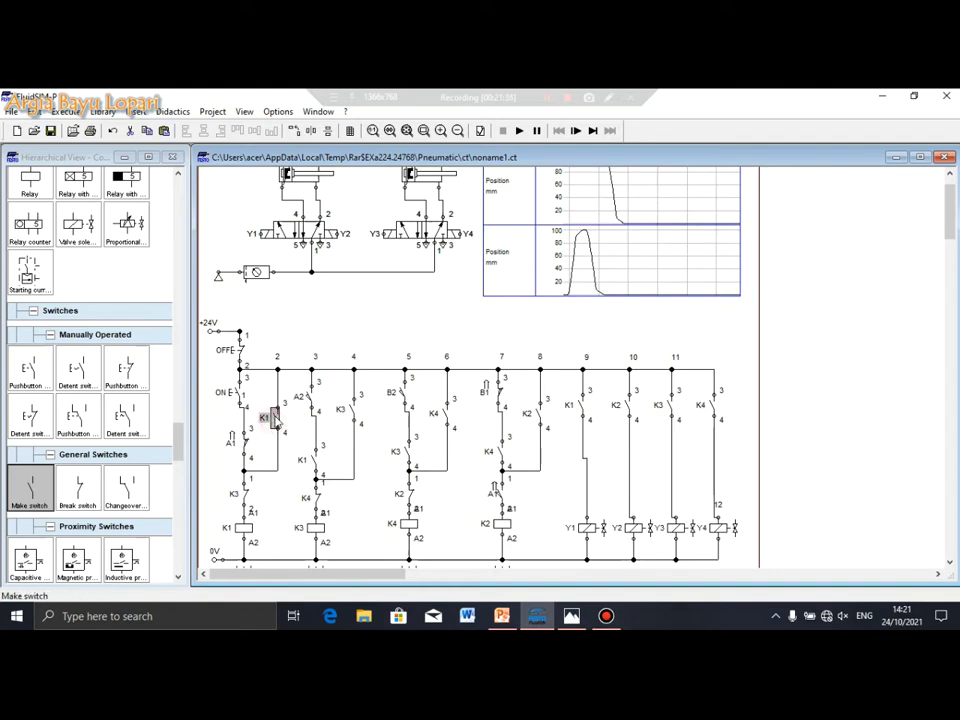
{"action": "left_click_drag", "start_coordinate": [292, 437], "coordinate": [267, 414]}
{"action": "left_click", "coordinate": [291, 435]}
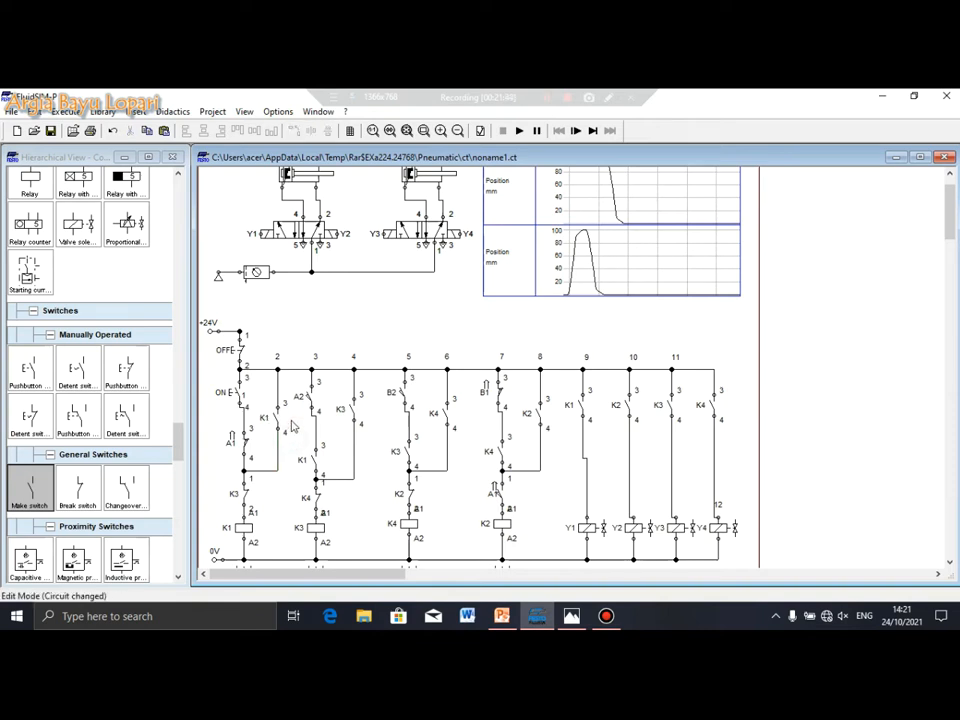
{"action": "scroll", "coordinate": [364, 368], "scroll_direction": "up", "scroll_amount": 2}
{"action": "left_click", "coordinate": [391, 355]}
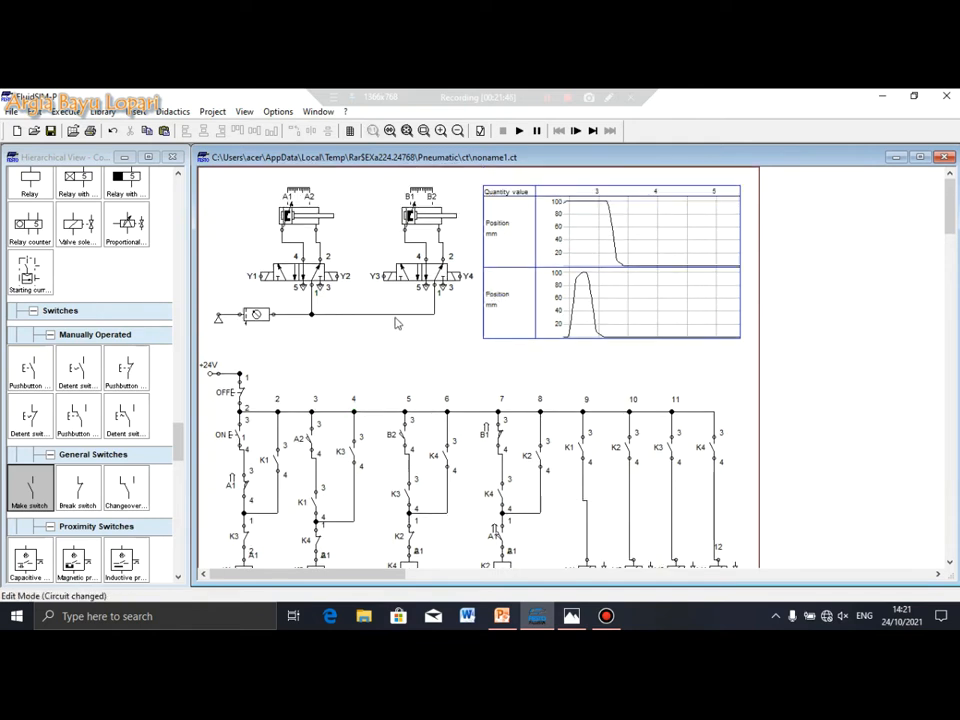
Switch simulation speed to slow motion with a slow-motion factor of 1:10
{"action": "left_click", "coordinate": [278, 111]}
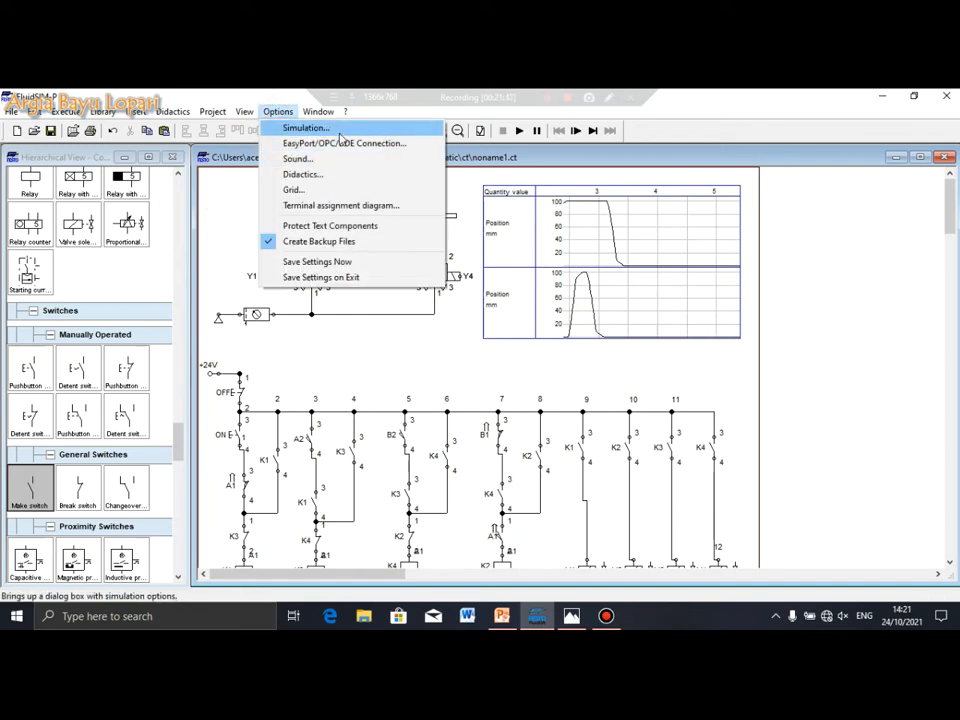
{"action": "left_click", "coordinate": [339, 131]}
{"action": "left_click", "coordinate": [488, 308]}
{"action": "left_click", "coordinate": [619, 306]}
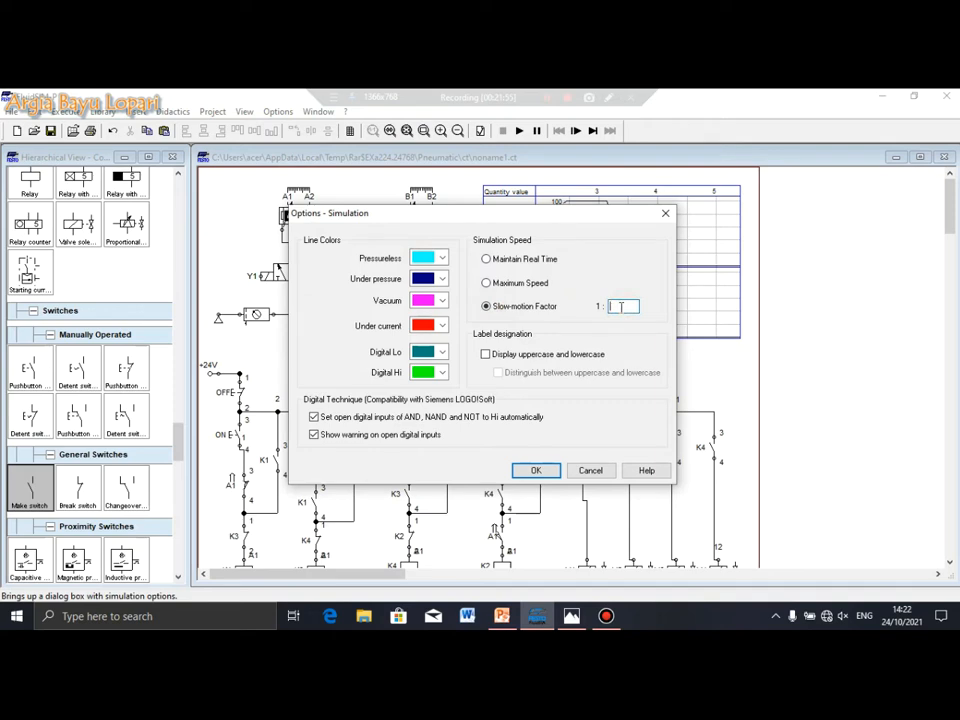
{"action": "type", "text": "0"}
{"action": "key", "text": "Return"}
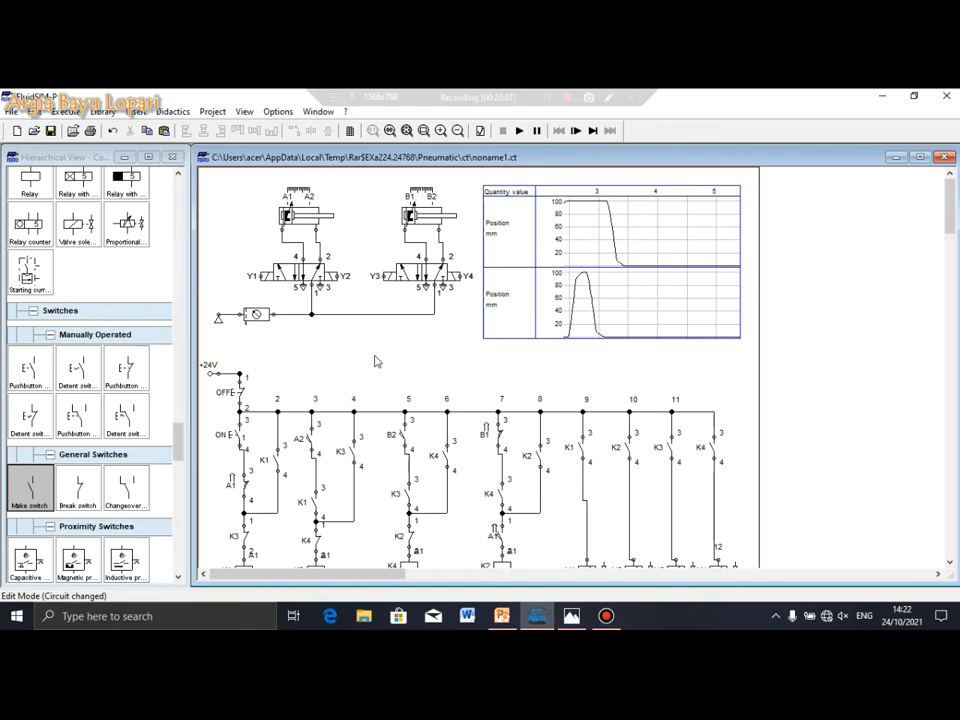
{"action": "scroll", "coordinate": [377, 362], "scroll_direction": "down", "scroll_amount": 3}
{"action": "scroll", "coordinate": [377, 362], "scroll_direction": "up", "scroll_amount": 3}
Shift the cylinders, valves and state diagram up-left and move the air supply beside the compressor
{"action": "left_click_drag", "start_coordinate": [786, 358], "coordinate": [214, 171]}
{"action": "left_click_drag", "start_coordinate": [484, 276], "coordinate": [508, 260]}
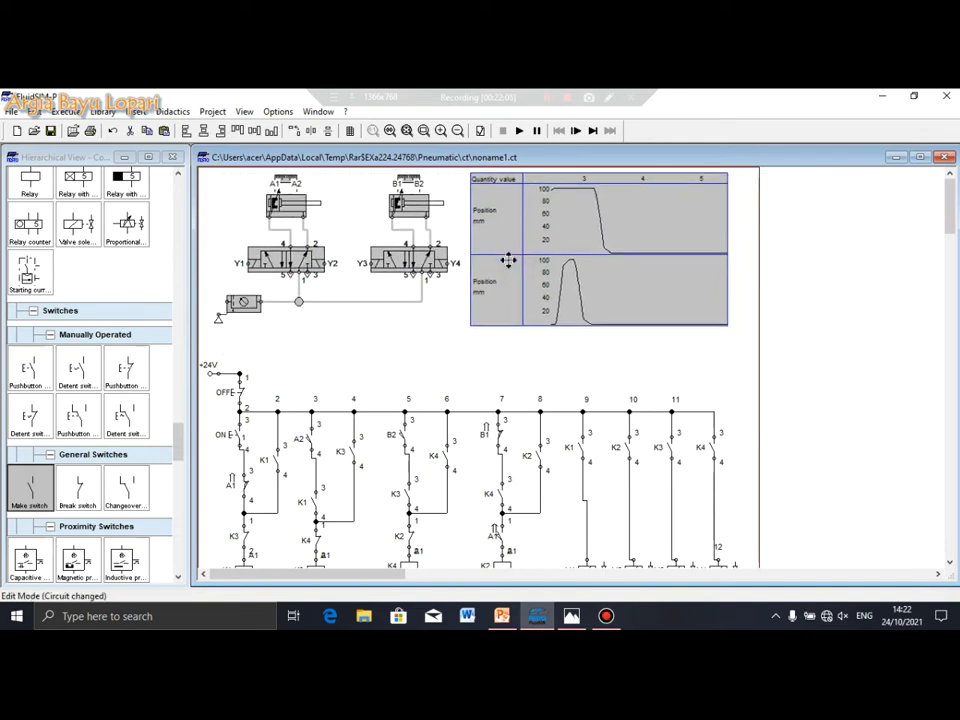
{"action": "left_click", "coordinate": [446, 349]}
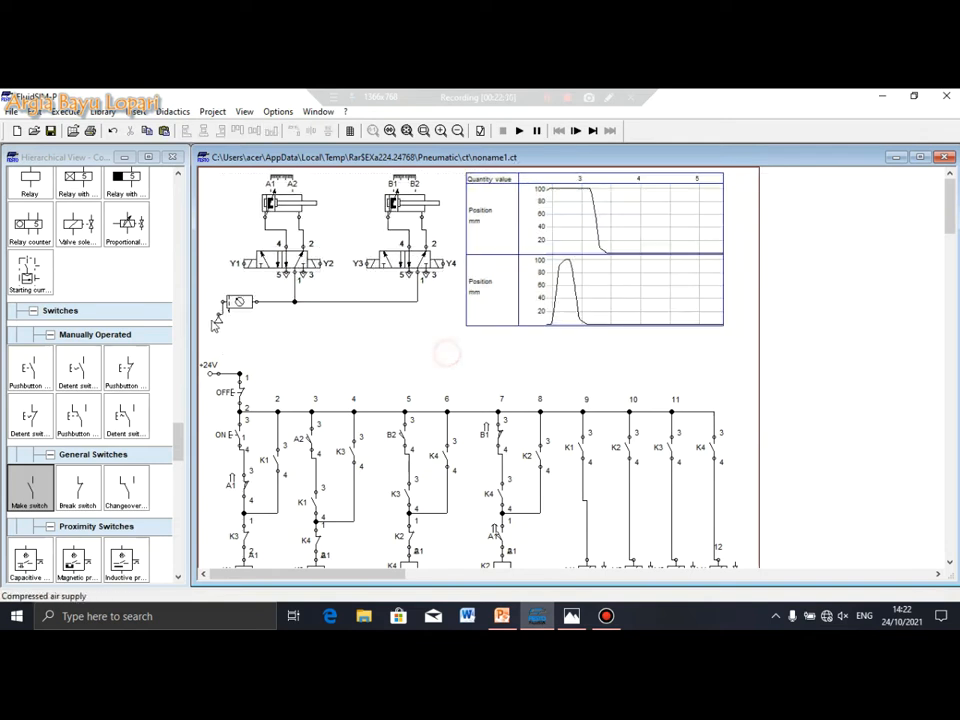
{"action": "left_click_drag", "start_coordinate": [218, 320], "coordinate": [209, 317]}
{"action": "left_click", "coordinate": [302, 326]}
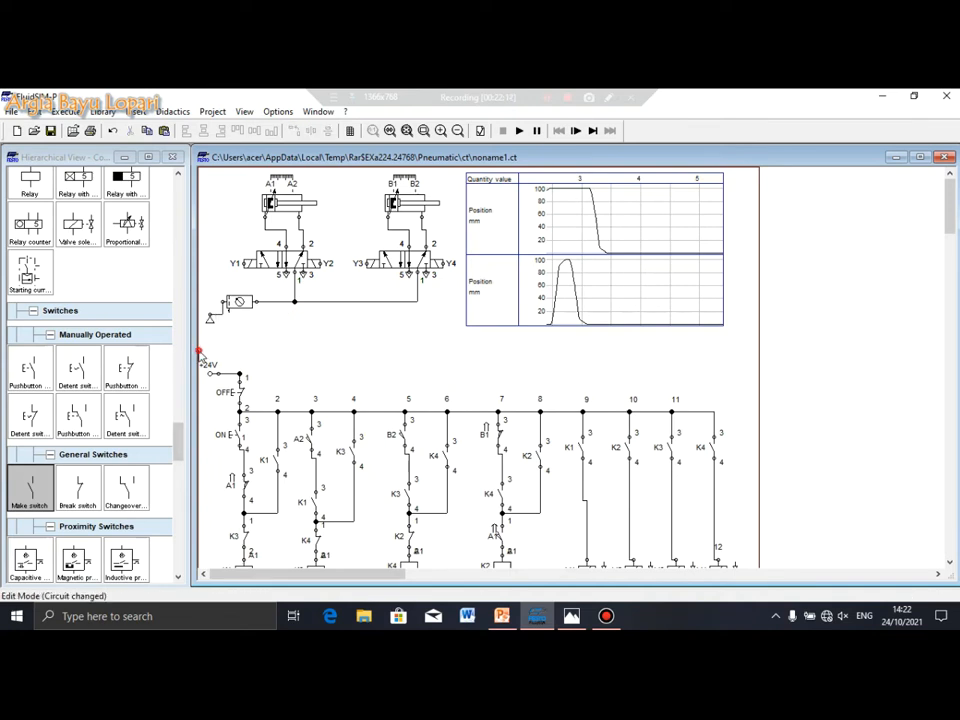
Shift the relay ladder circuit up slightly and start the simulation
{"action": "scroll", "coordinate": [443, 527], "scroll_direction": "down", "scroll_amount": 5}
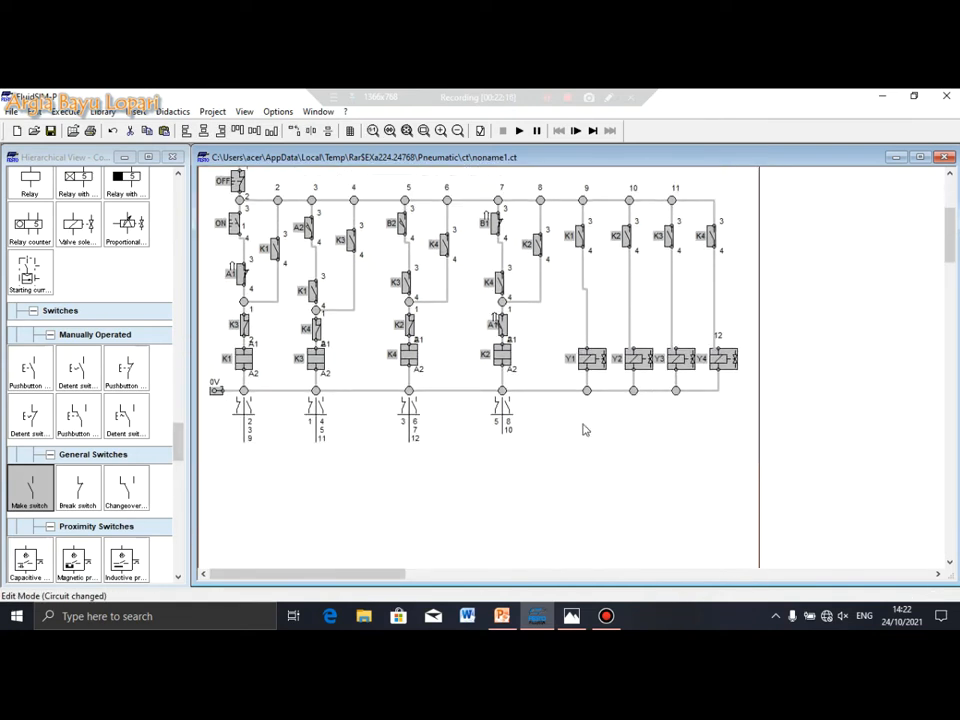
{"action": "scroll", "coordinate": [440, 372], "scroll_direction": "up", "scroll_amount": 3}
{"action": "left_click_drag", "start_coordinate": [445, 380], "coordinate": [439, 335]}
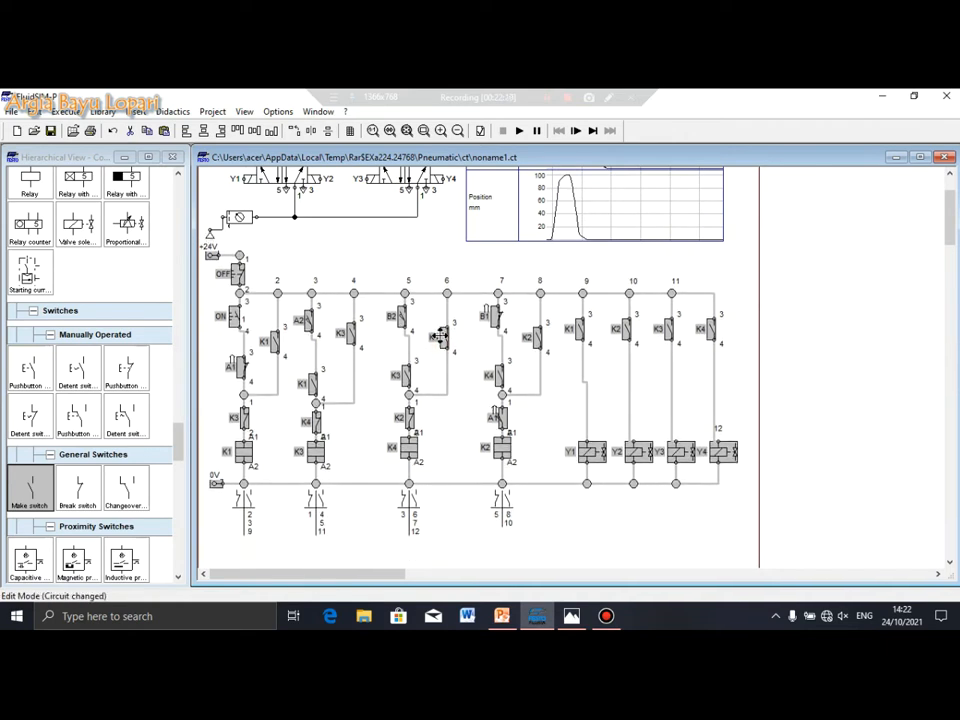
{"action": "left_click", "coordinate": [422, 257]}
{"action": "scroll", "coordinate": [399, 330], "scroll_direction": "up", "scroll_amount": 2}
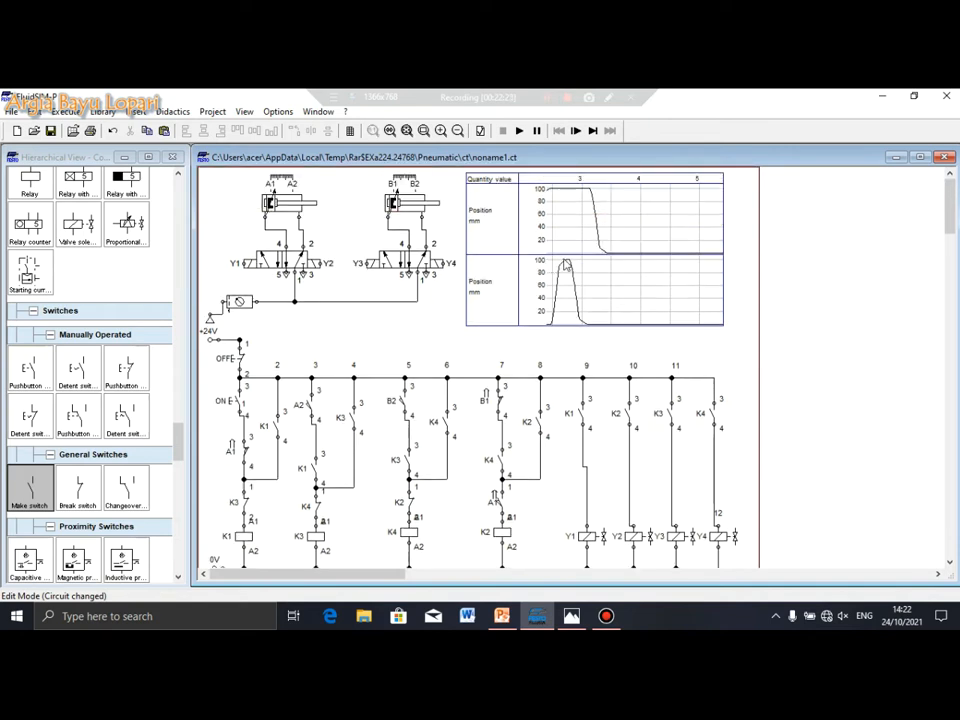
{"action": "left_click", "coordinate": [519, 130]}
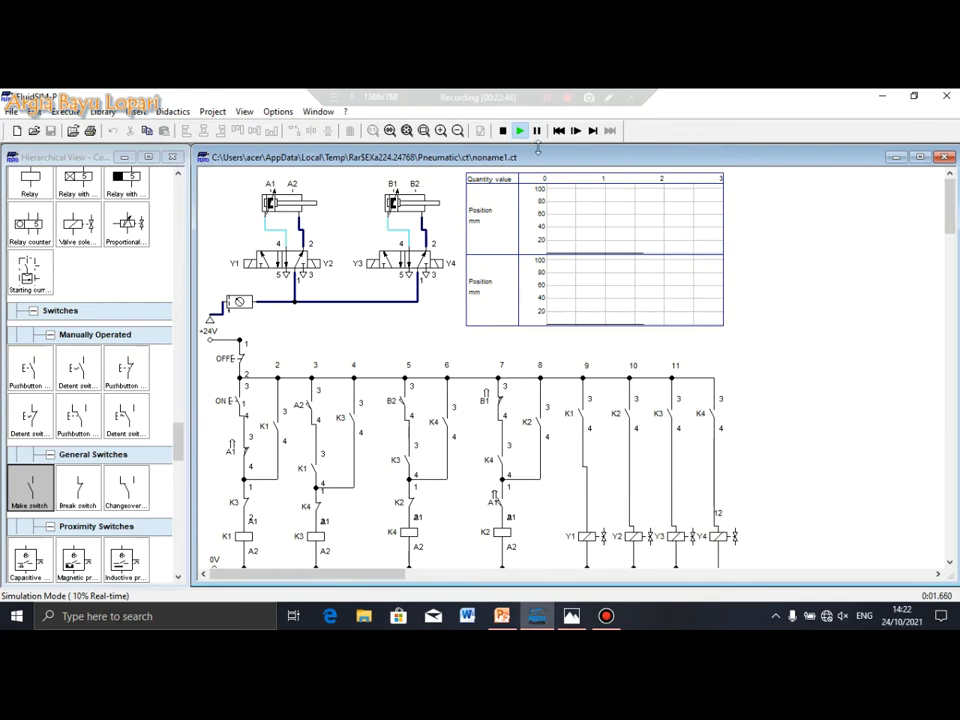
Pause the simulation and advance it to the next state change, then one single step
{"action": "left_click", "coordinate": [575, 130]}
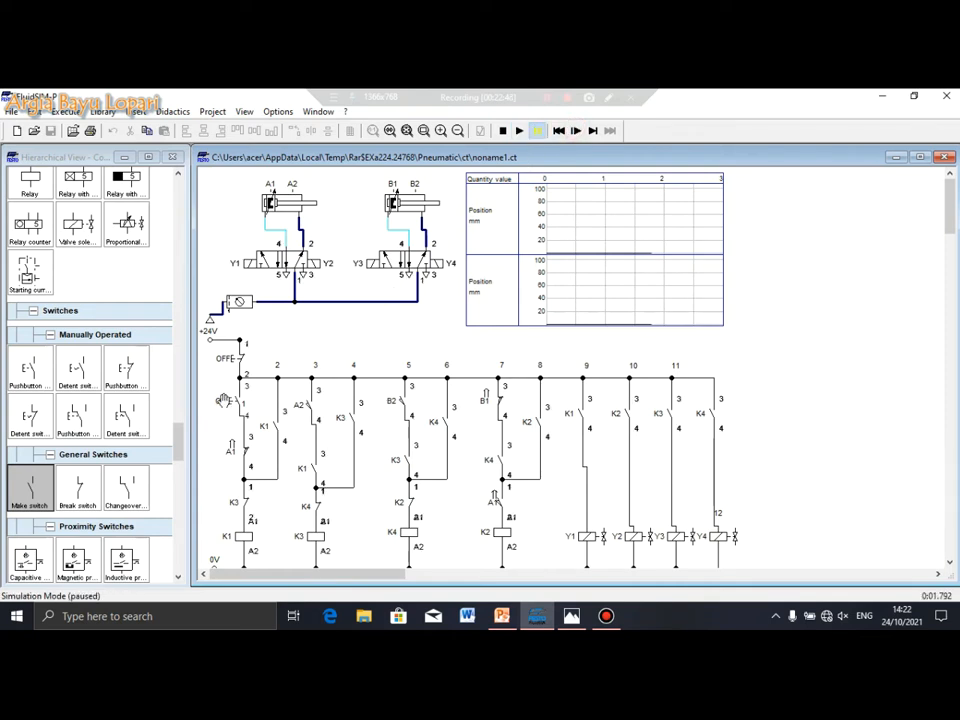
{"action": "left_click", "coordinate": [594, 132]}
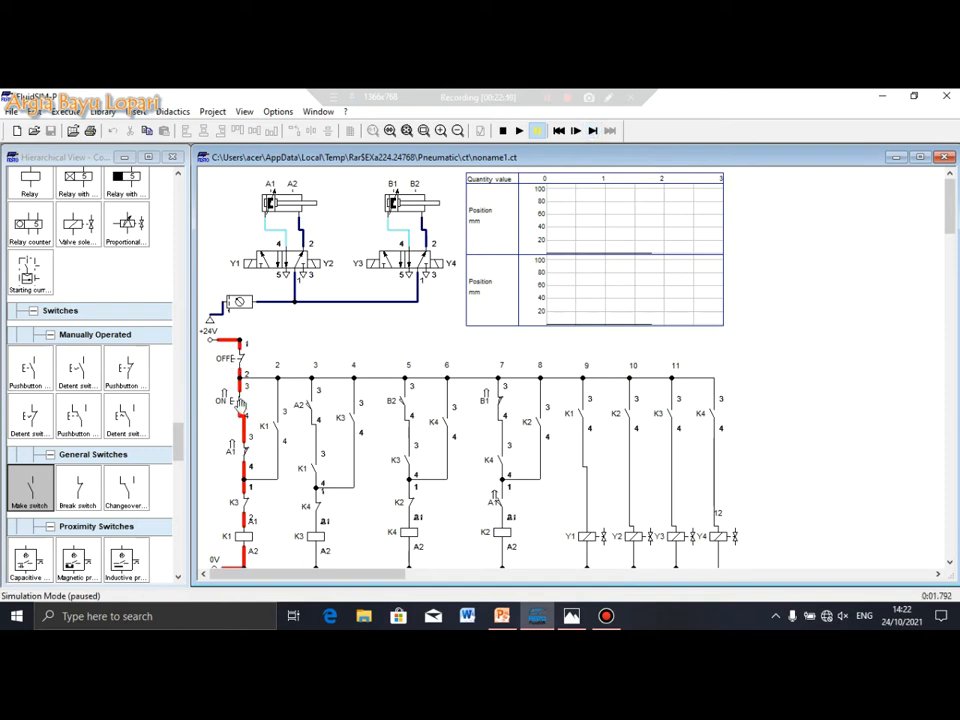
{"action": "scroll", "coordinate": [240, 403], "scroll_direction": "down", "scroll_amount": 1}
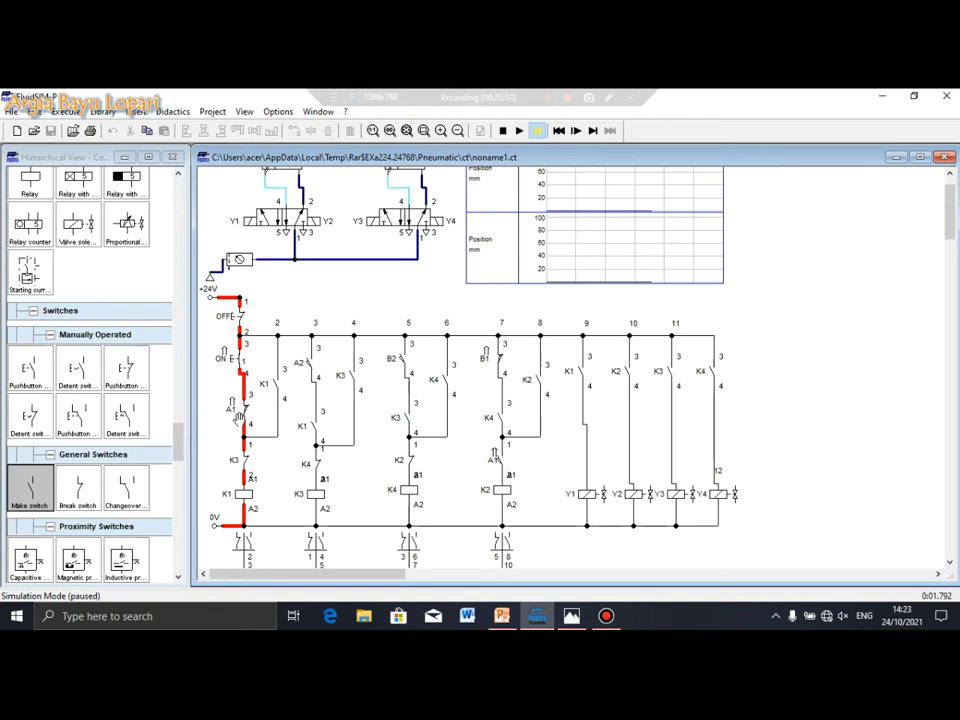
{"action": "scroll", "coordinate": [239, 420], "scroll_direction": "up", "scroll_amount": 1}
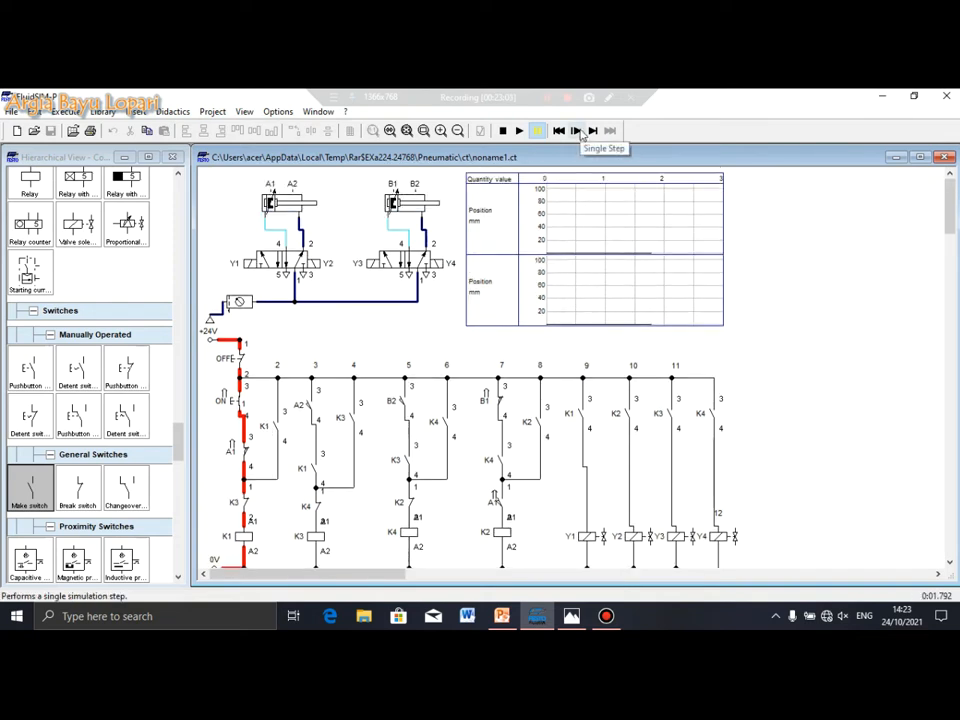
{"action": "left_click", "coordinate": [581, 134]}
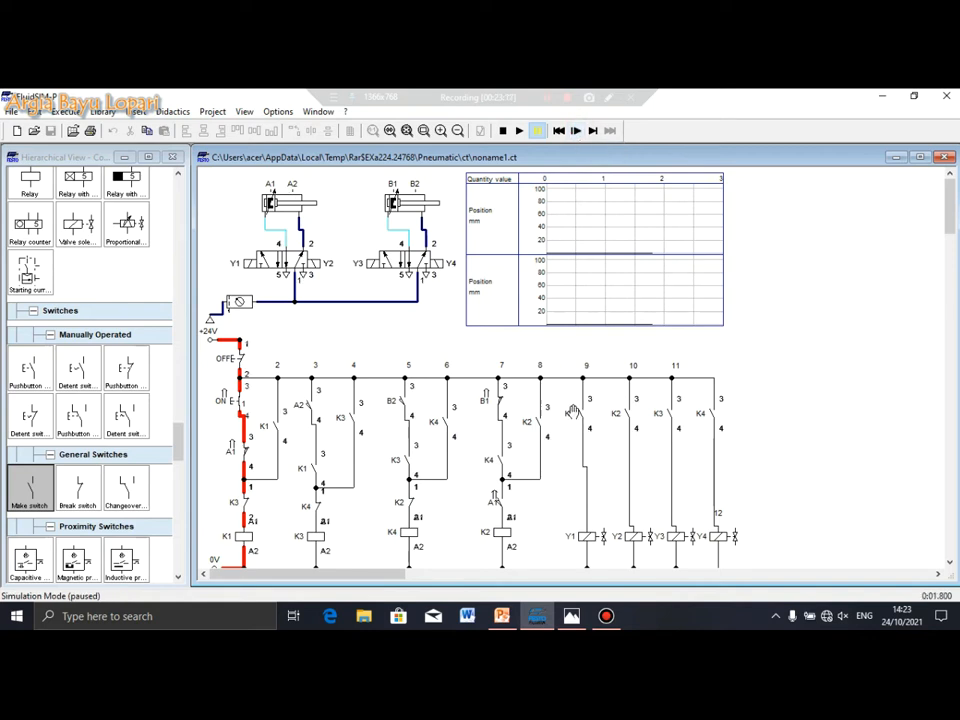
{"action": "scroll", "coordinate": [577, 410], "scroll_direction": "down", "scroll_amount": 3}
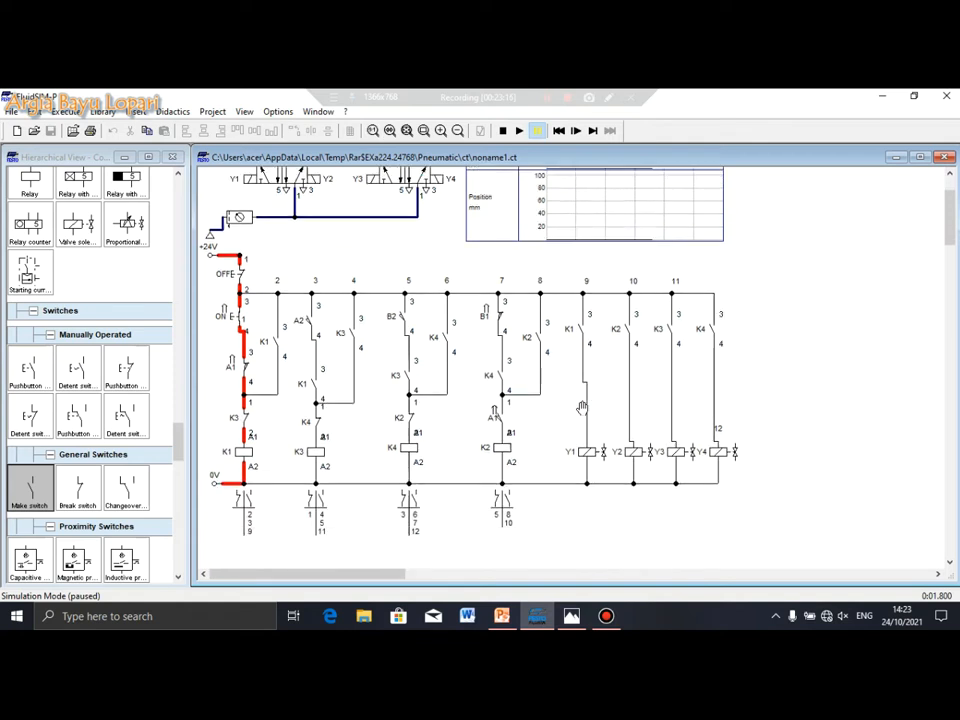
{"action": "scroll", "coordinate": [255, 291], "scroll_direction": "up", "scroll_amount": 3}
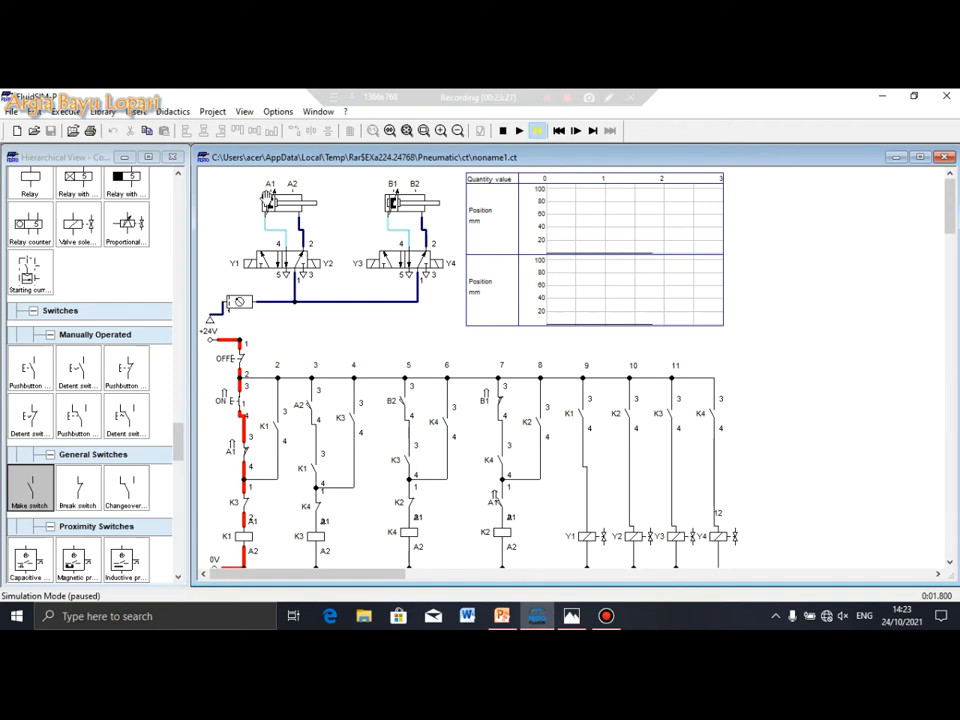
Keep stepping until K1 latches and solenoid Y1 energises, paused at 1.833 s
{"action": "left_click", "coordinate": [592, 131]}
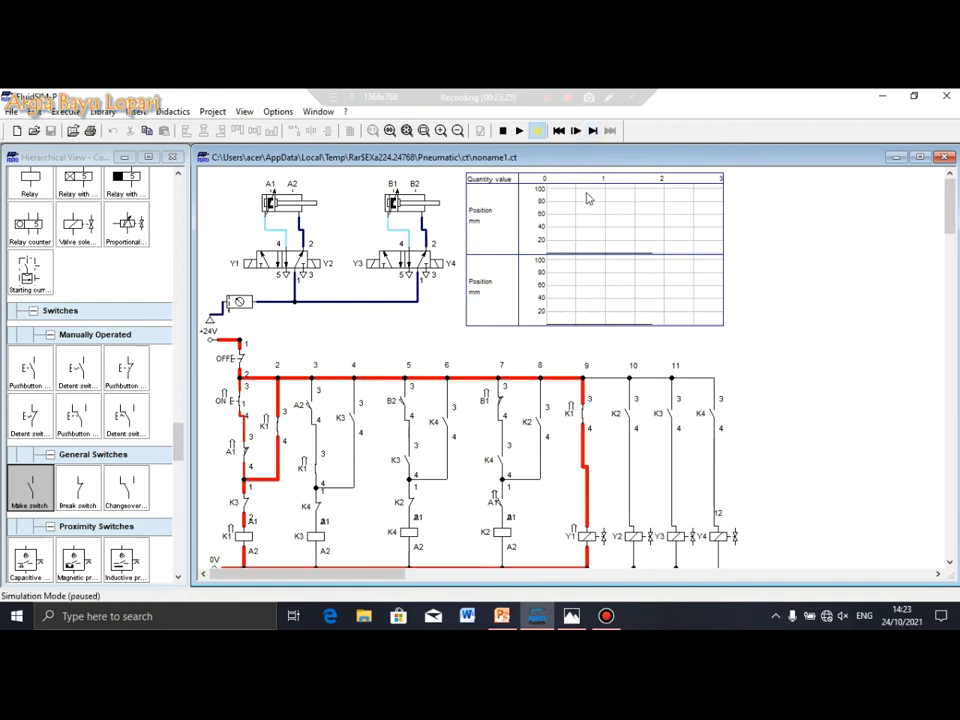
{"action": "left_click", "coordinate": [592, 131]}
{"action": "left_click", "coordinate": [592, 131]}
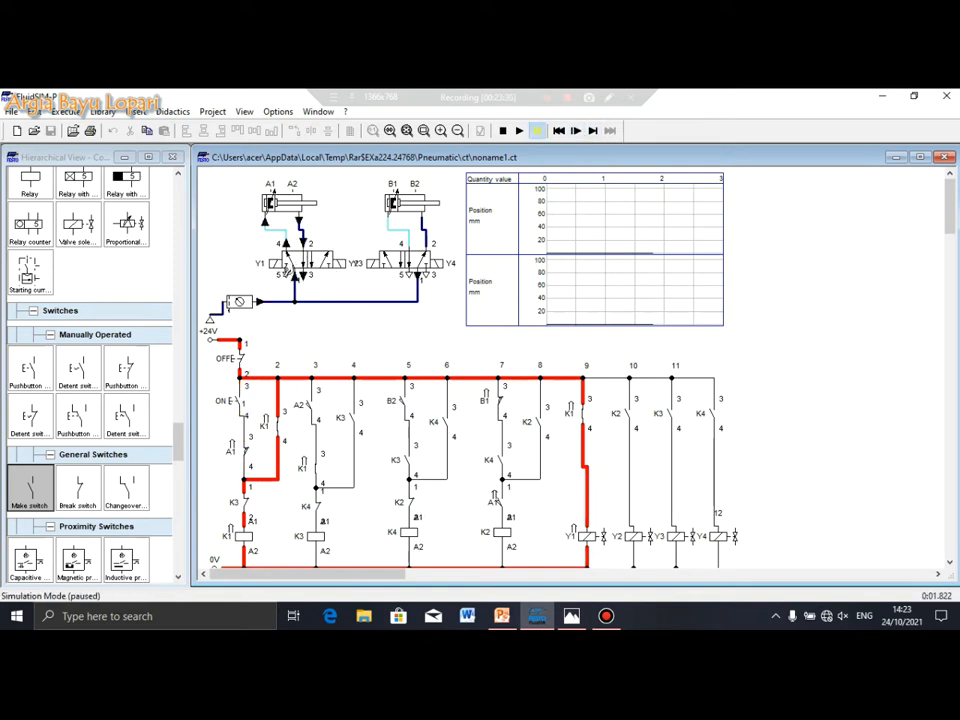
{"action": "left_click", "coordinate": [592, 131]}
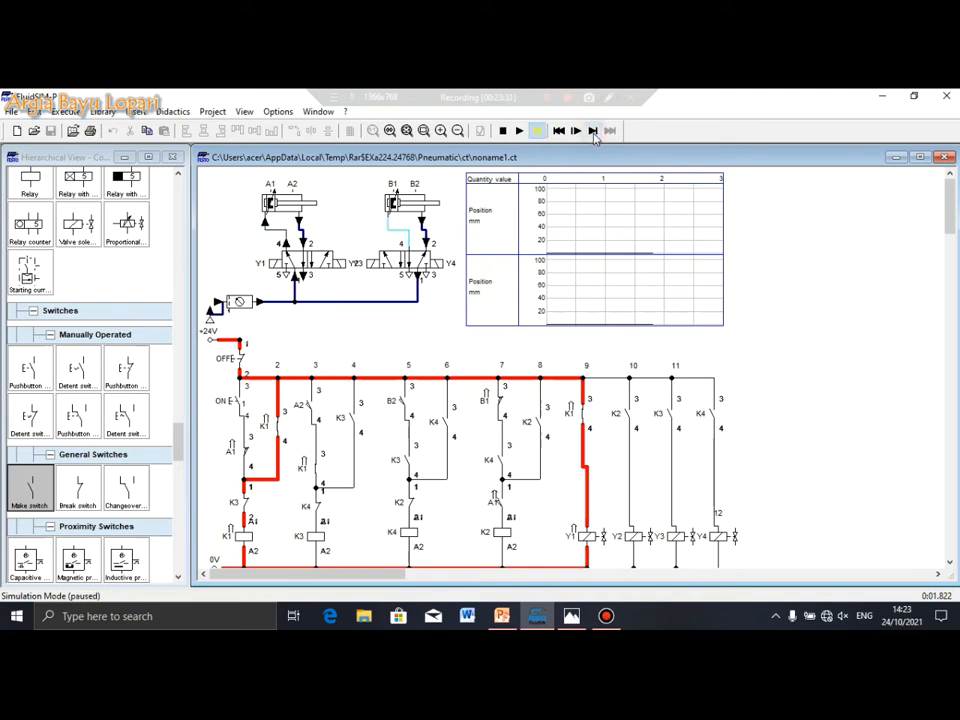
{"action": "left_click", "coordinate": [583, 134]}
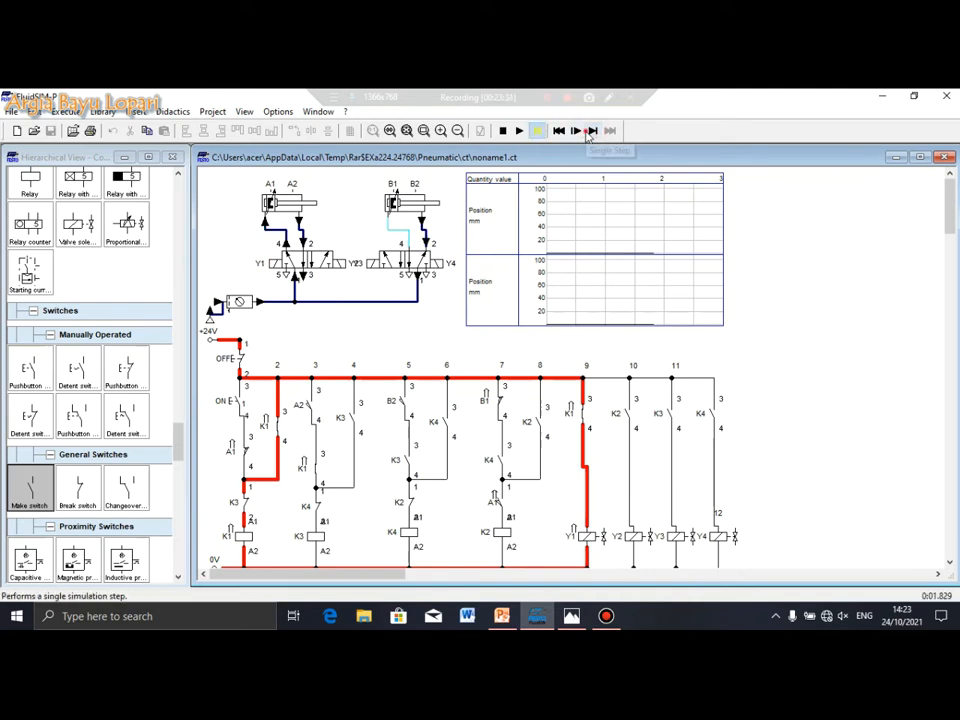
{"action": "left_click", "coordinate": [592, 131]}
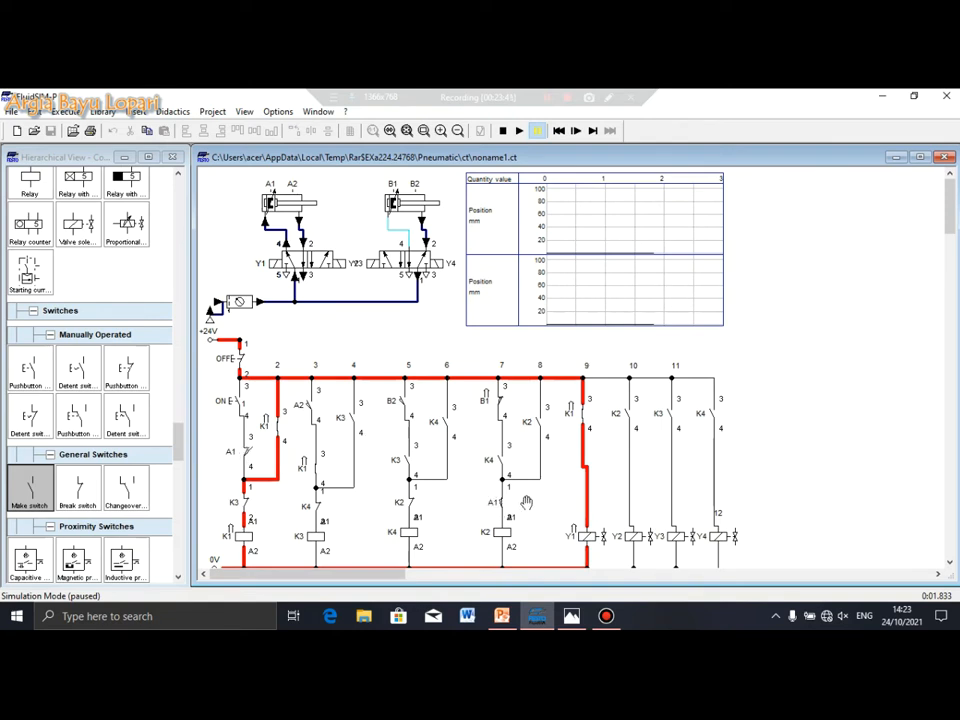
Step the simulation until cylinder A's curve climbs to 100 mm, paused at 2.080 s
{"action": "left_click", "coordinate": [575, 132]}
{"action": "left_click", "coordinate": [594, 132]}
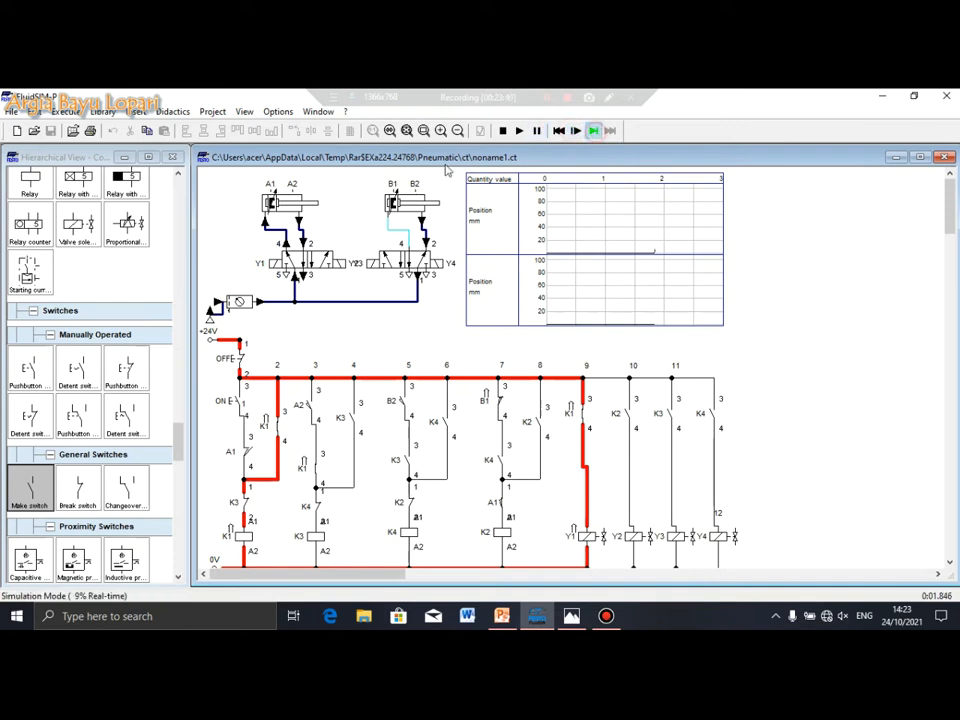
{"action": "left_click", "coordinate": [594, 132]}
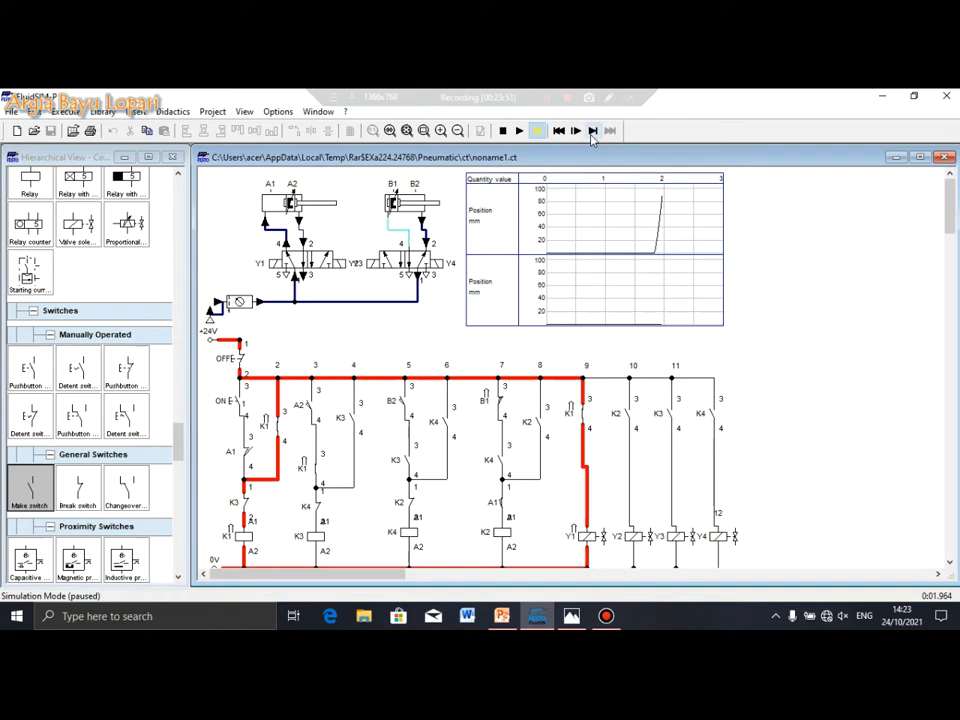
{"action": "left_click", "coordinate": [593, 133]}
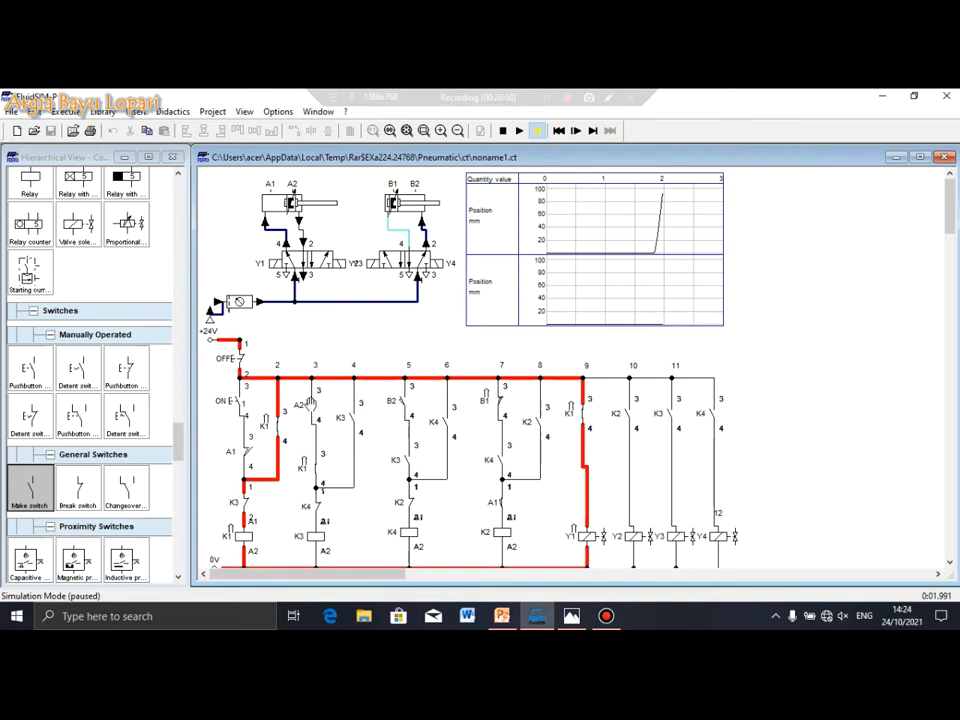
{"action": "left_click", "coordinate": [591, 131]}
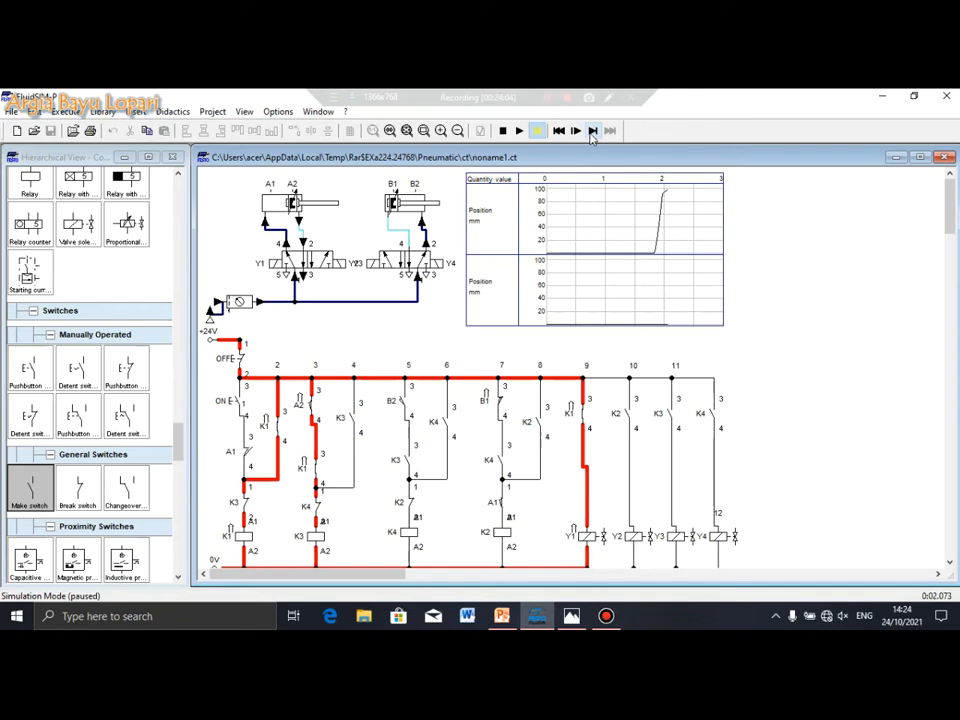
{"action": "scroll", "coordinate": [241, 316], "scroll_direction": "down", "scroll_amount": 1}
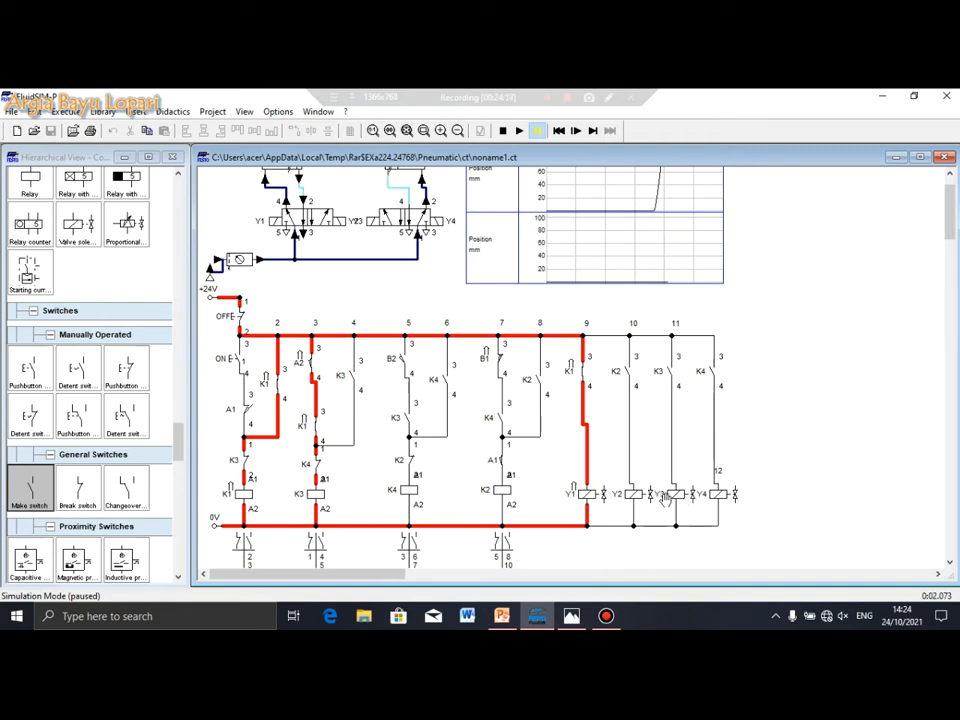
{"action": "scroll", "coordinate": [412, 298], "scroll_direction": "up", "scroll_amount": 2}
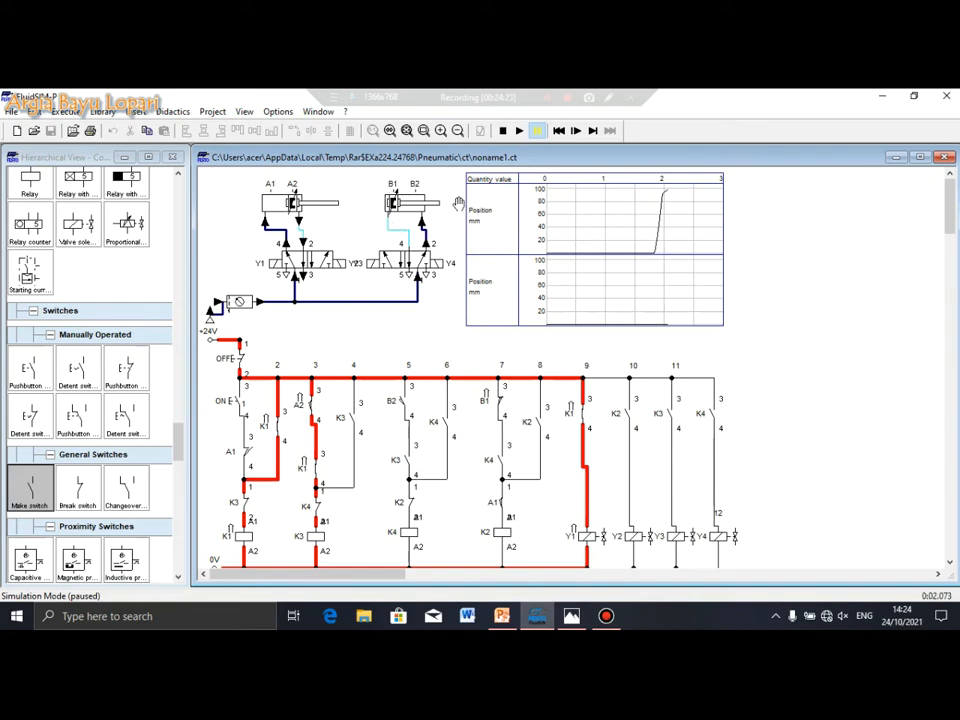
{"action": "left_click", "coordinate": [593, 131]}
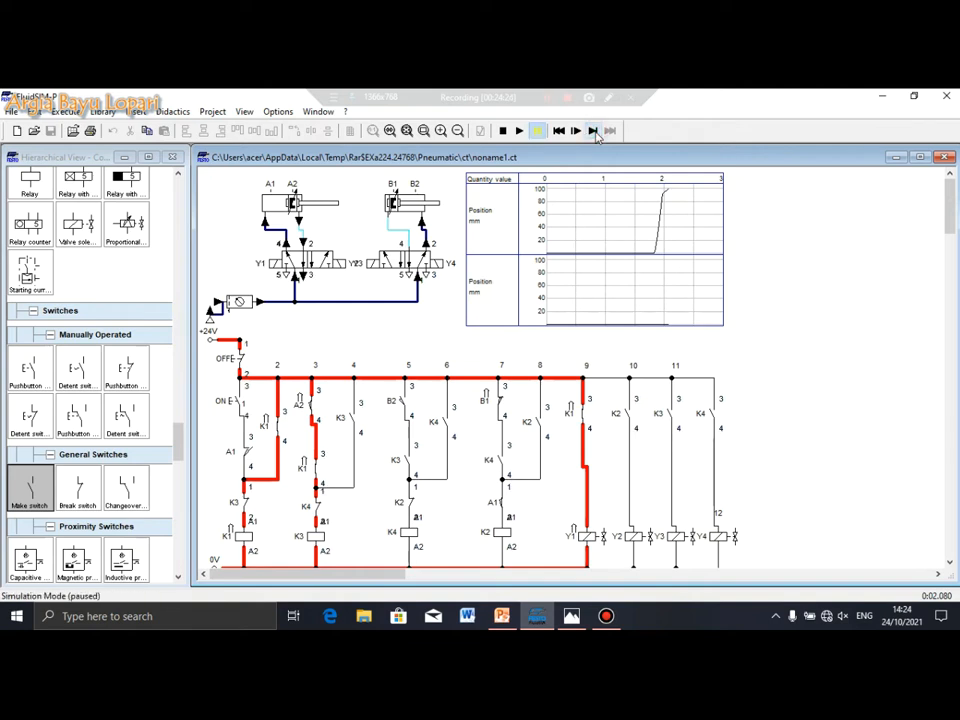
Step until K3 energises and current reaches Y3 through rung 11, paused at 2.091 s
{"action": "left_click", "coordinate": [593, 131]}
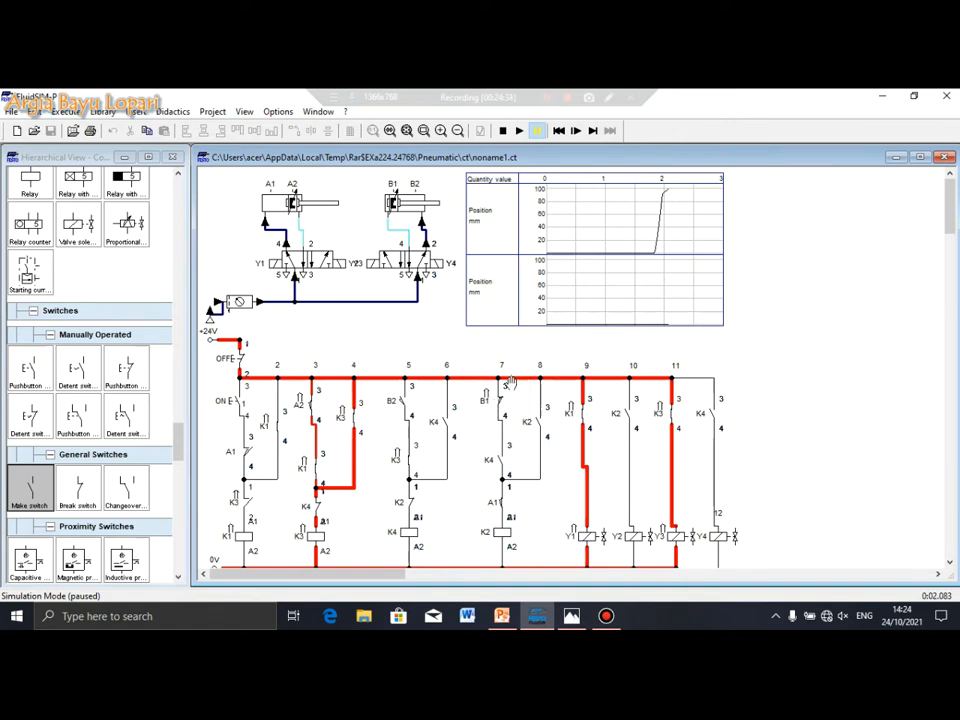
{"action": "left_click", "coordinate": [594, 133]}
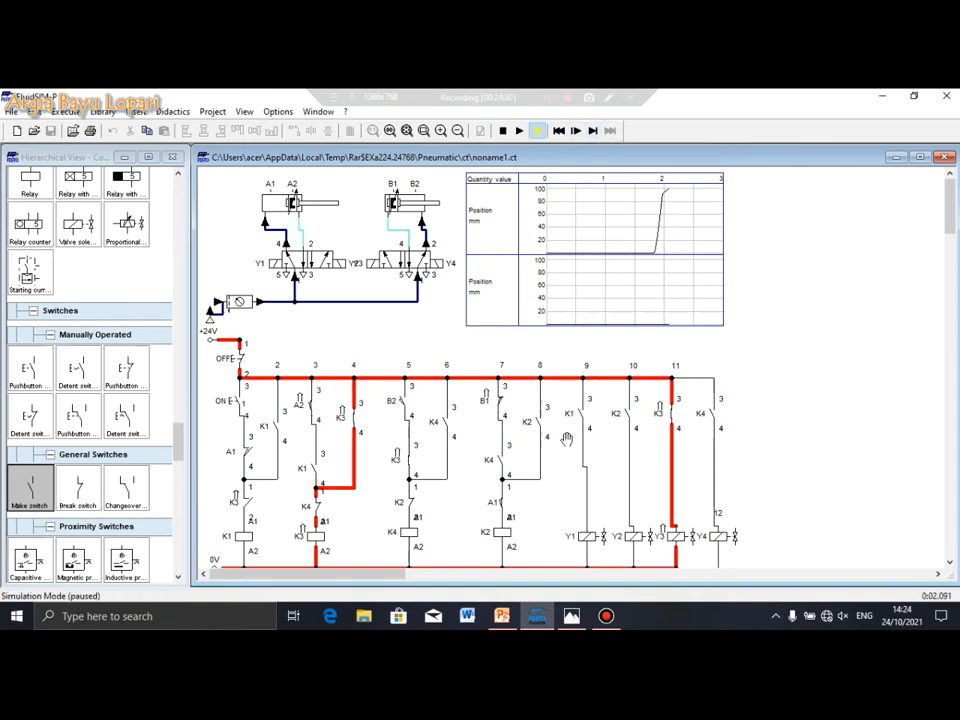
{"action": "scroll", "coordinate": [357, 428], "scroll_direction": "down", "scroll_amount": 1}
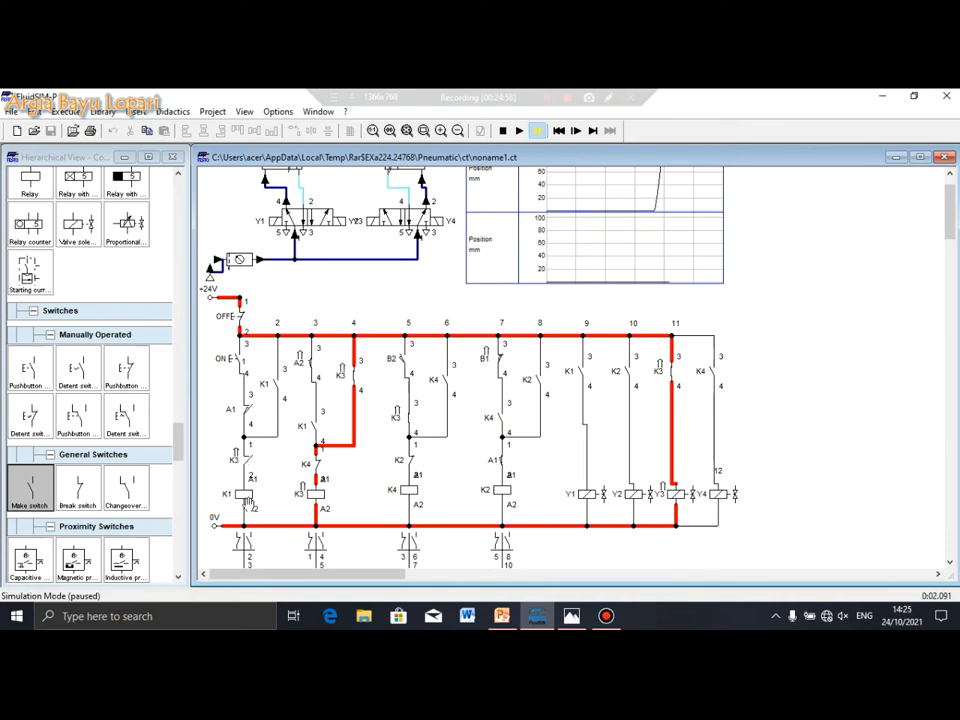
{"action": "scroll", "coordinate": [249, 500], "scroll_direction": "up", "scroll_amount": 1}
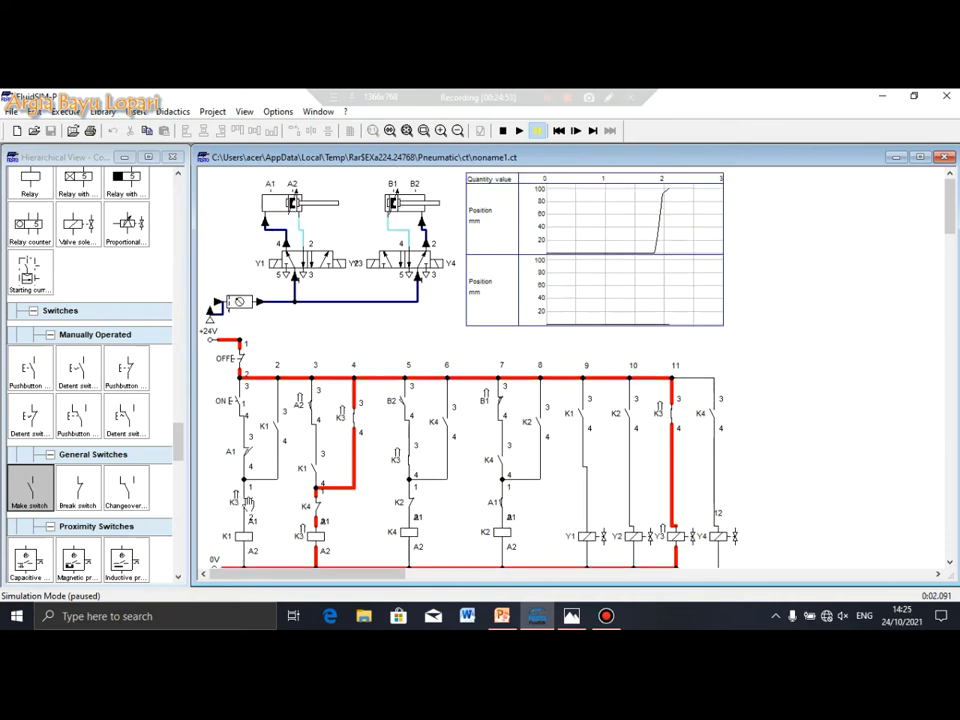
Step repeatedly until valve Y3 switches and cylinder B extends, paused at 2.272 s
{"action": "left_click", "coordinate": [593, 131]}
{"action": "left_click", "coordinate": [593, 131]}
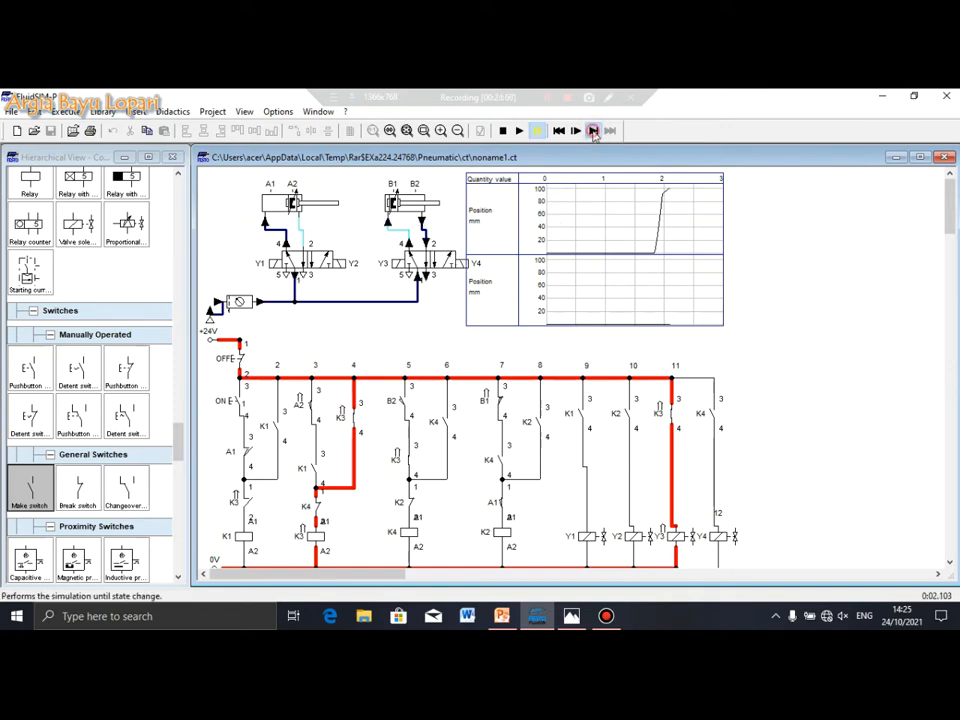
{"action": "left_click", "coordinate": [593, 131]}
{"action": "left_click", "coordinate": [593, 133]}
{"action": "left_click", "coordinate": [593, 133]}
{"action": "left_click", "coordinate": [593, 133]}
{"action": "left_click", "coordinate": [593, 133]}
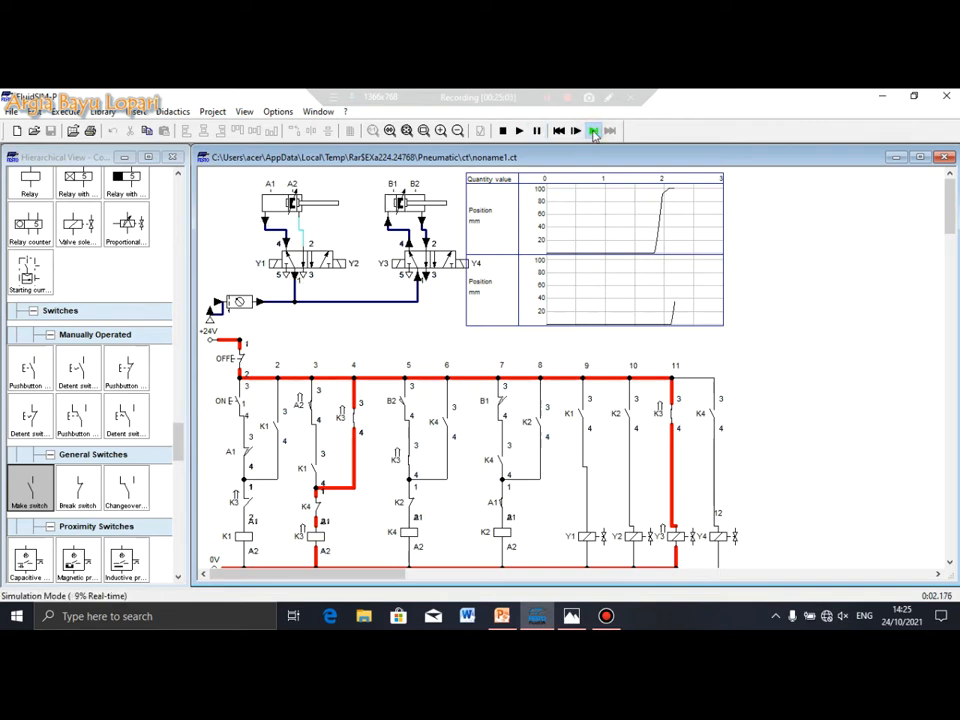
{"action": "left_click", "coordinate": [593, 133]}
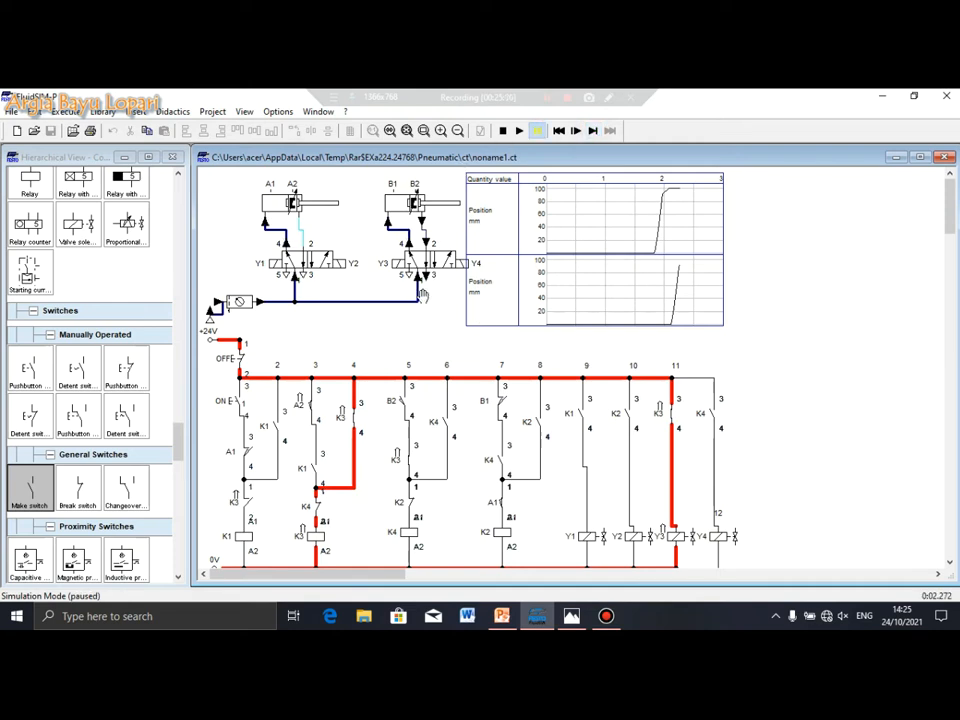
{"action": "scroll", "coordinate": [440, 300], "scroll_direction": "down", "scroll_amount": 1}
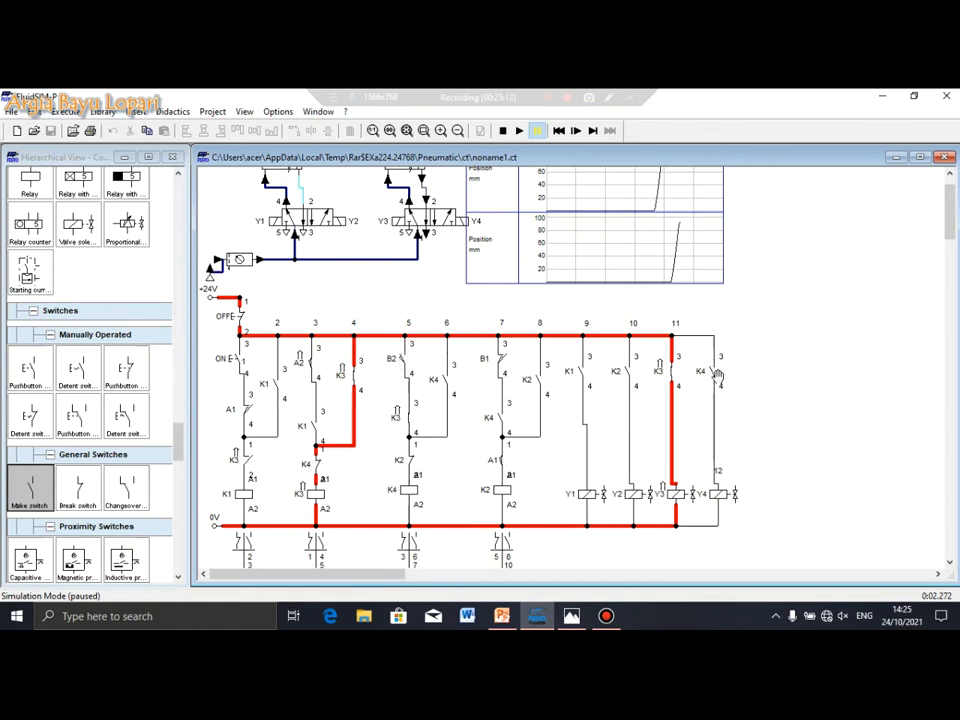
Advance the simulation so rung 5 energises, checking the K4 contacts
{"action": "left_click", "coordinate": [594, 131]}
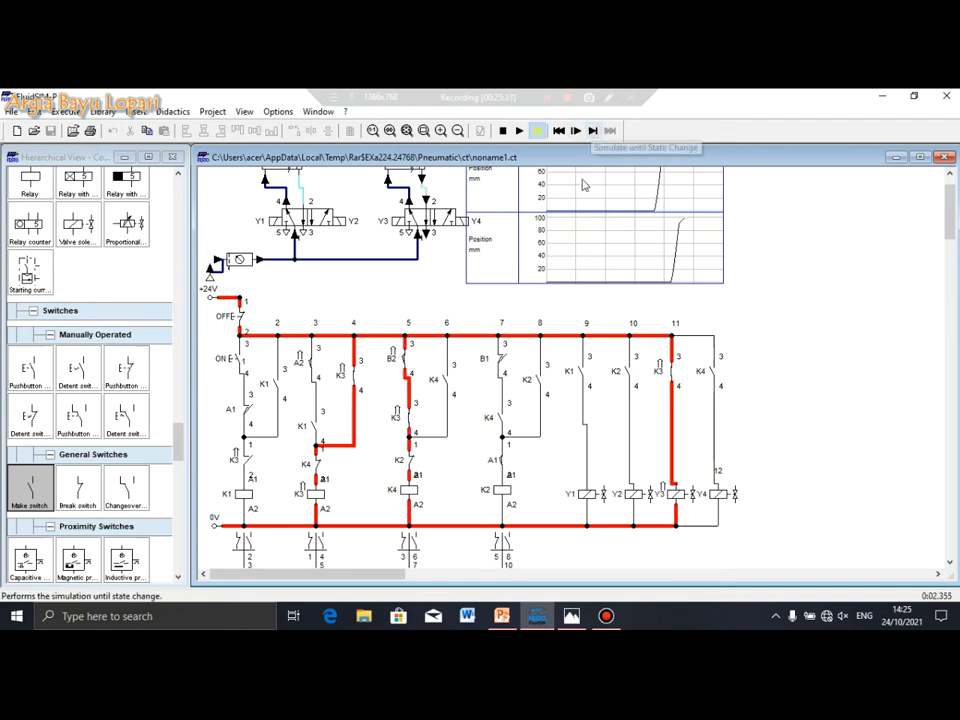
{"action": "left_click", "coordinate": [594, 131]}
{"action": "left_click", "coordinate": [593, 132]}
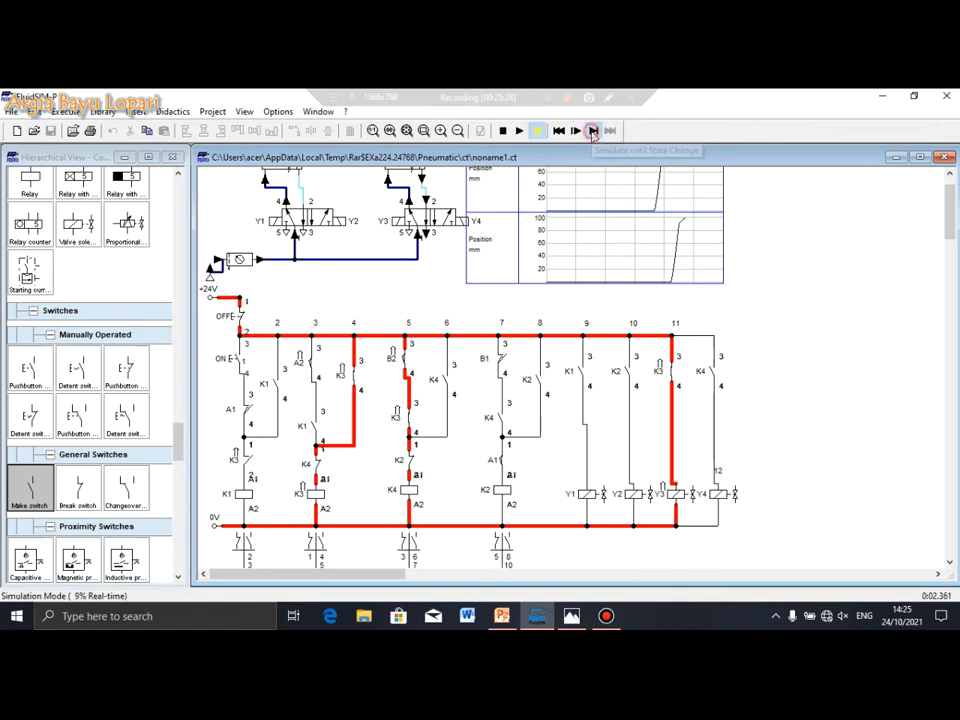
{"action": "left_click", "coordinate": [592, 131]}
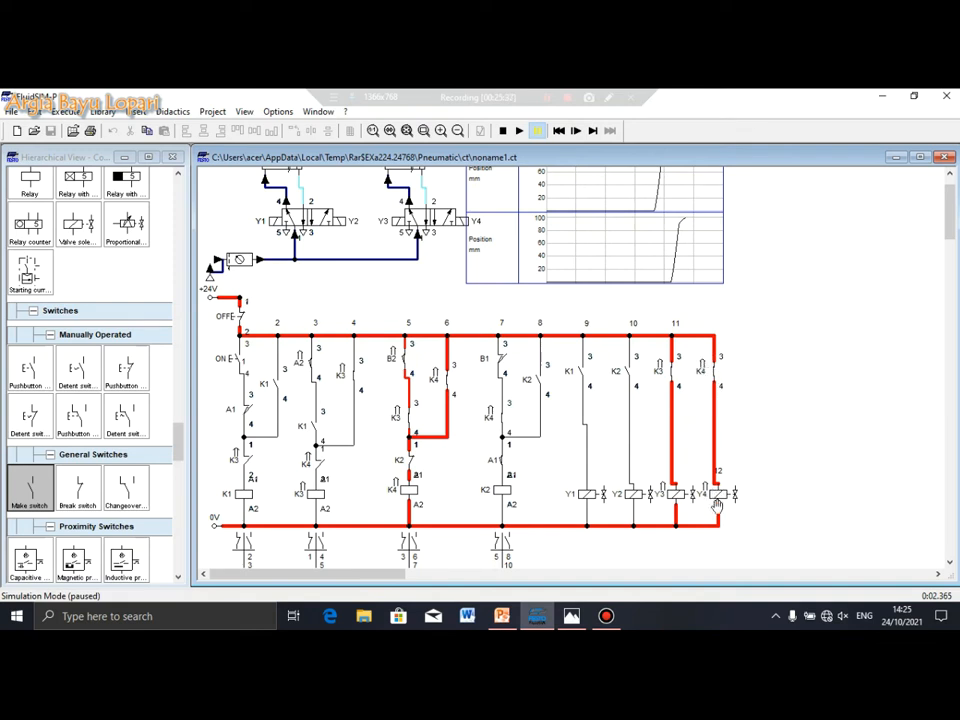
{"action": "scroll", "coordinate": [458, 326], "scroll_direction": "up", "scroll_amount": 1}
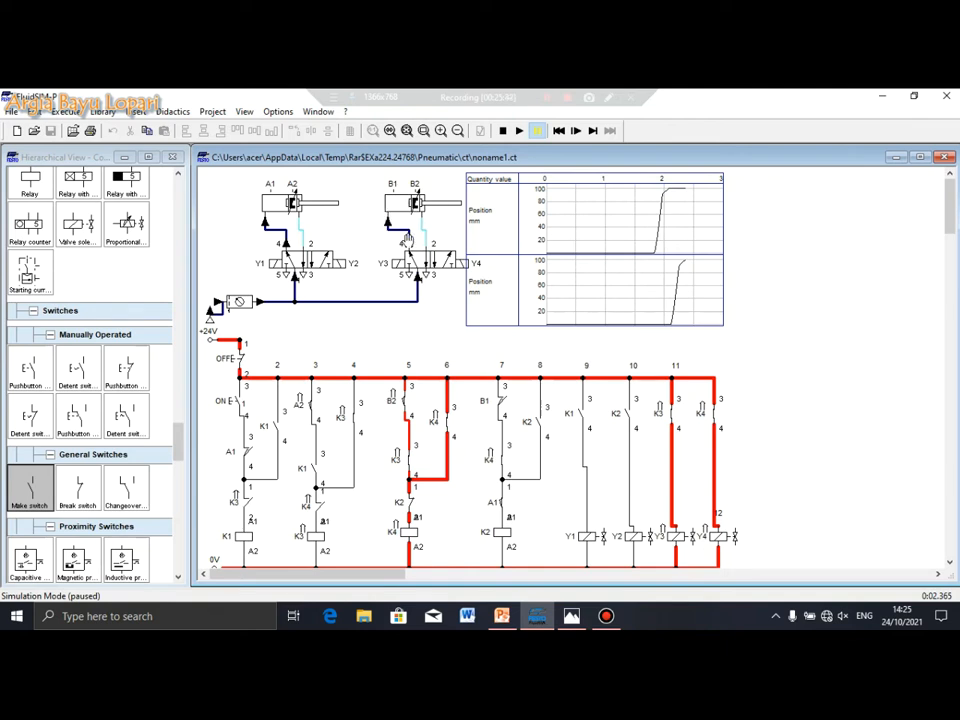
{"action": "scroll", "coordinate": [638, 267], "scroll_direction": "down", "scroll_amount": 2}
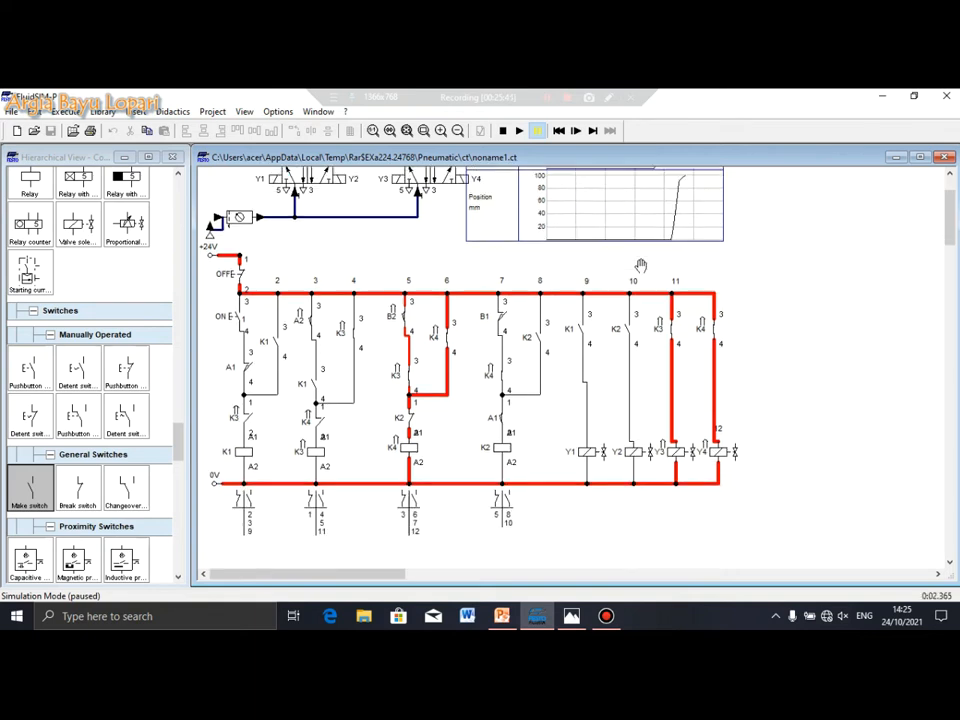
{"action": "scroll", "coordinate": [630, 250], "scroll_direction": "up", "scroll_amount": 1}
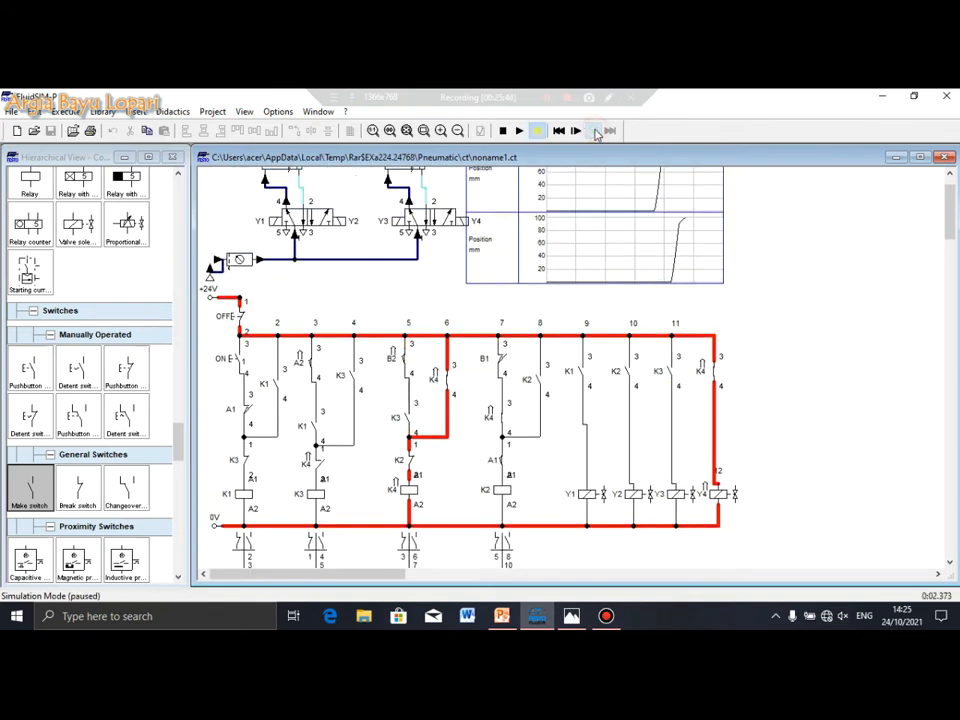
Step until Y4 energises and cylinder B starts retracting, paused at 2.540 s
{"action": "left_click", "coordinate": [592, 131]}
{"action": "left_click", "coordinate": [592, 131]}
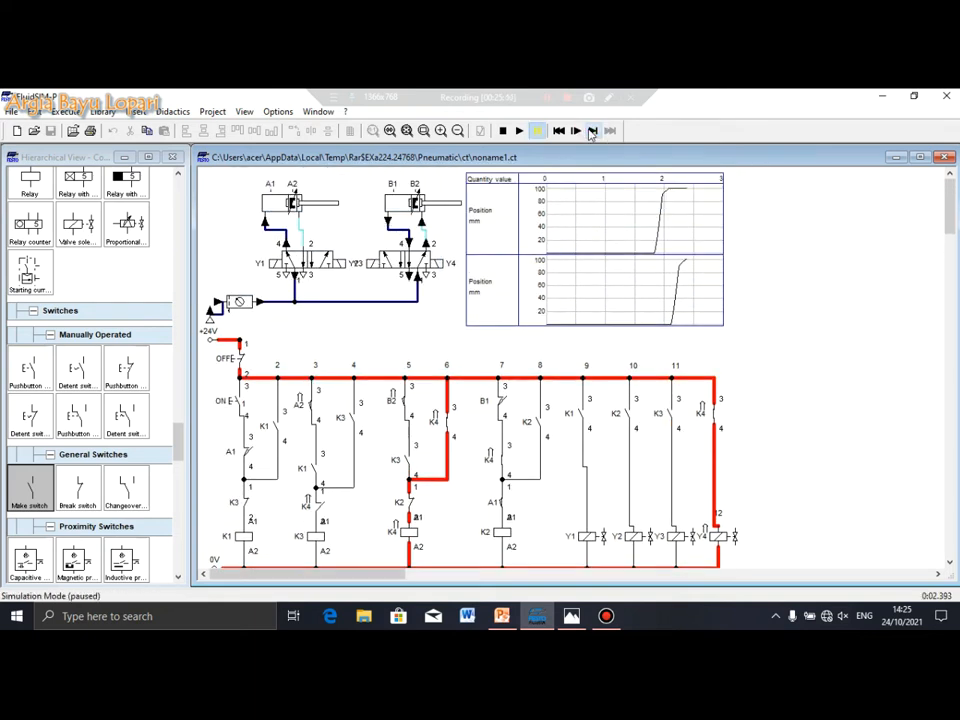
{"action": "left_click", "coordinate": [592, 131]}
{"action": "left_click", "coordinate": [592, 131]}
{"action": "left_click", "coordinate": [592, 131]}
{"action": "left_click", "coordinate": [592, 131]}
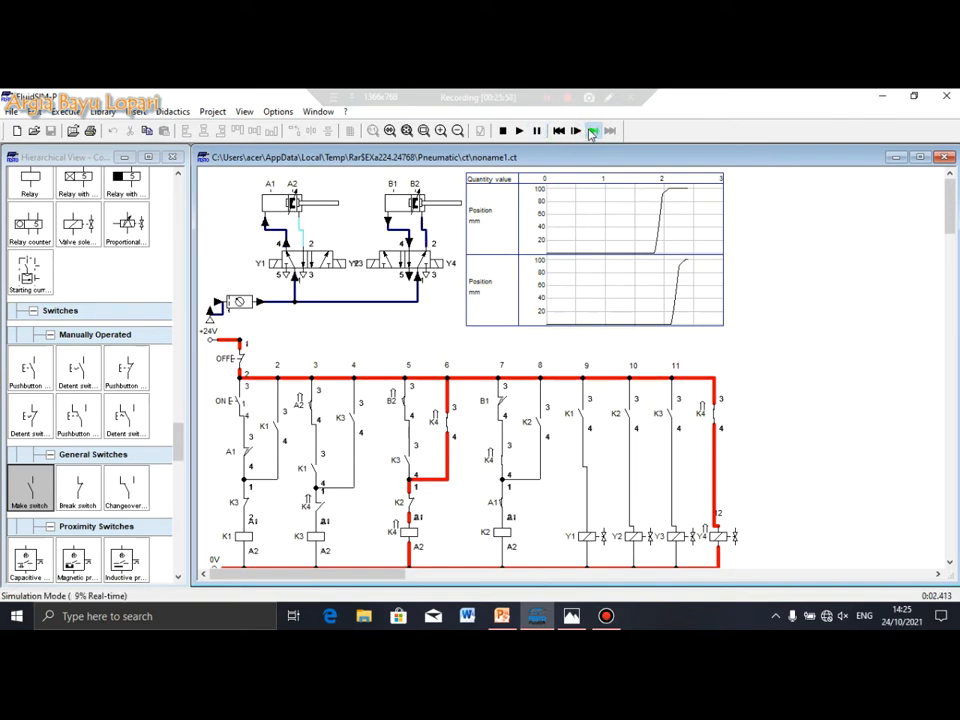
{"action": "left_click", "coordinate": [592, 131]}
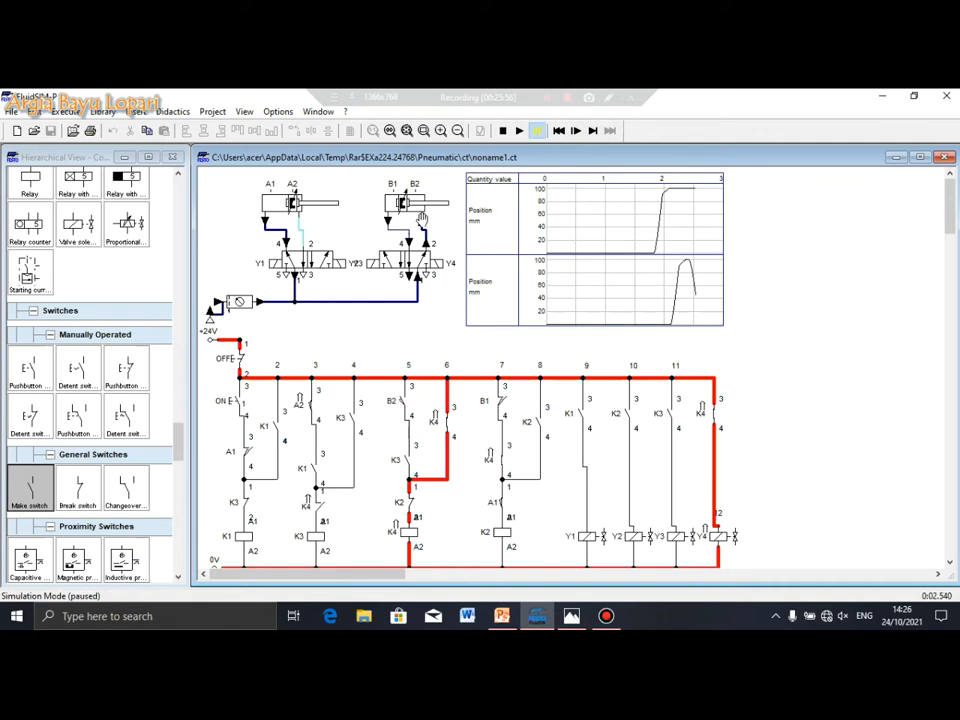
Step until cylinder B fully retracts, B1 actuates and rung 7 energises K2 at 2.716 s
{"action": "left_click", "coordinate": [592, 131]}
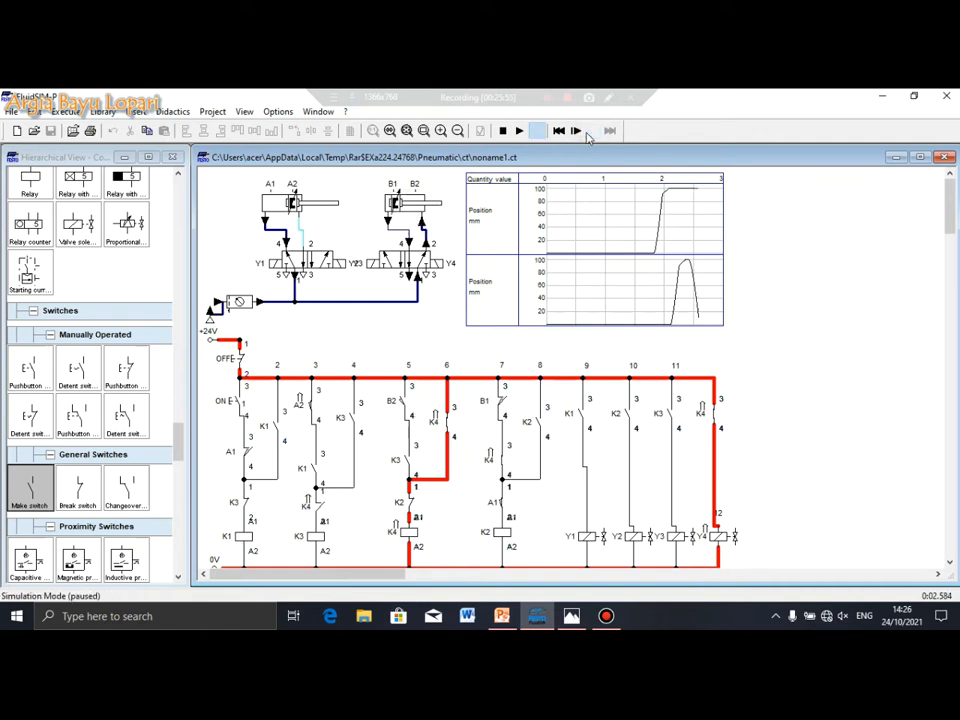
{"action": "scroll", "coordinate": [547, 288], "scroll_direction": "down", "scroll_amount": 1}
{"action": "scroll", "coordinate": [546, 286], "scroll_direction": "up", "scroll_amount": 1}
{"action": "left_click", "coordinate": [592, 131]}
{"action": "left_click", "coordinate": [591, 132]}
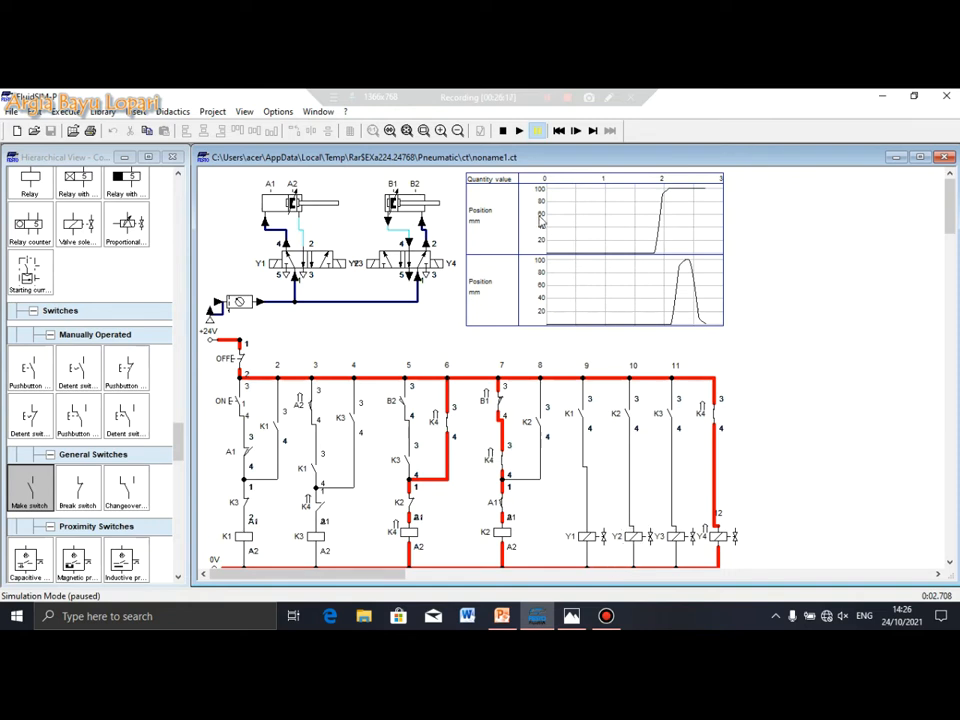
{"action": "left_click", "coordinate": [593, 132]}
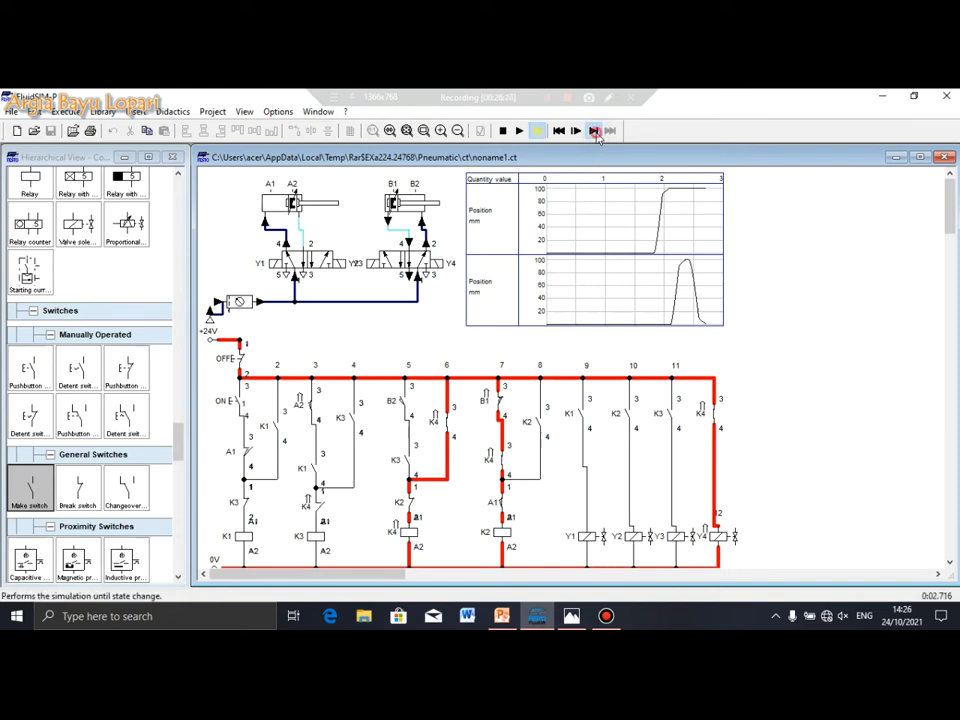